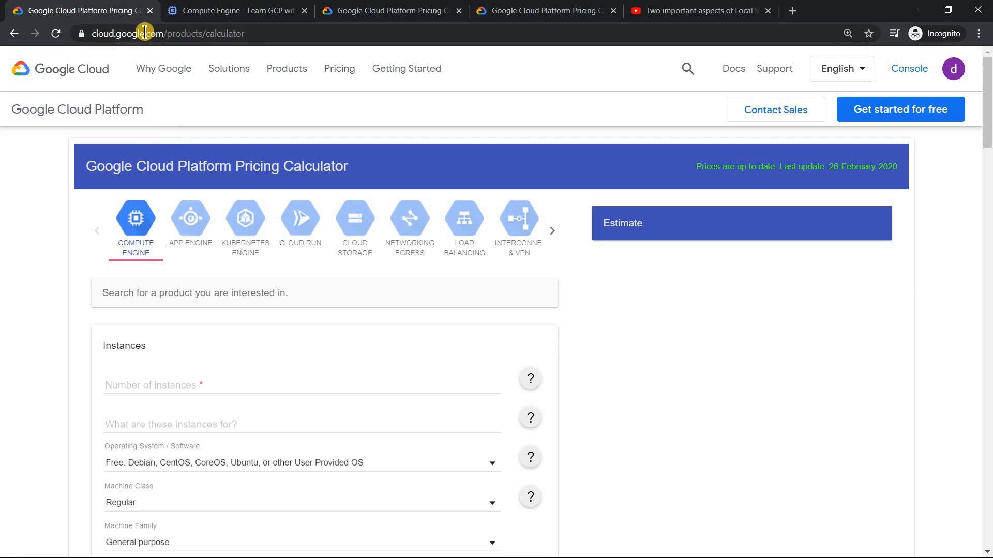
Configure a Compute Engine estimate for 1 instance with machine type n1-standard-1 (vCPUs: 1, RAM: 3.75GB)
{"action": "left_click", "coordinate": [138, 227]}
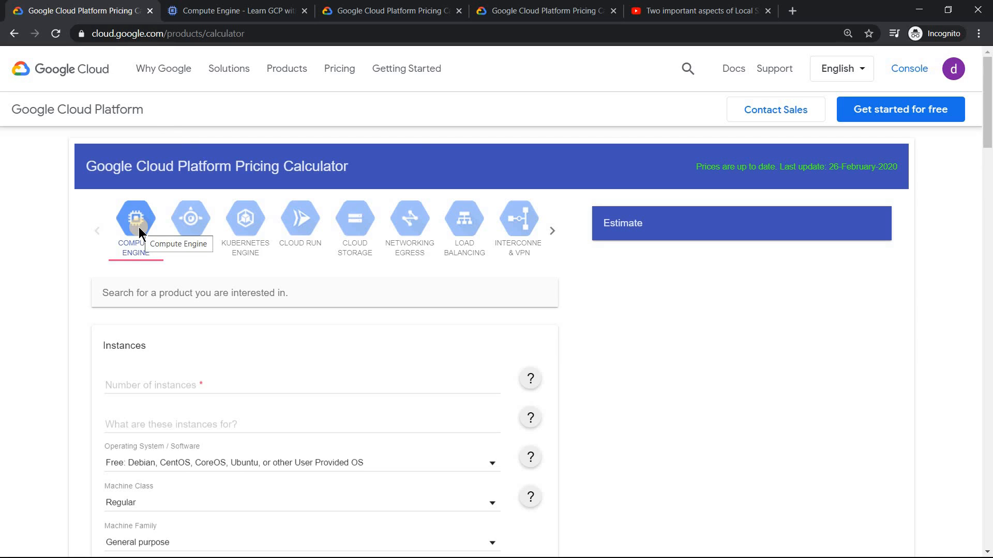
{"action": "left_click_drag", "start_coordinate": [988, 118], "coordinate": [989, 149]}
{"action": "left_click", "coordinate": [365, 207]}
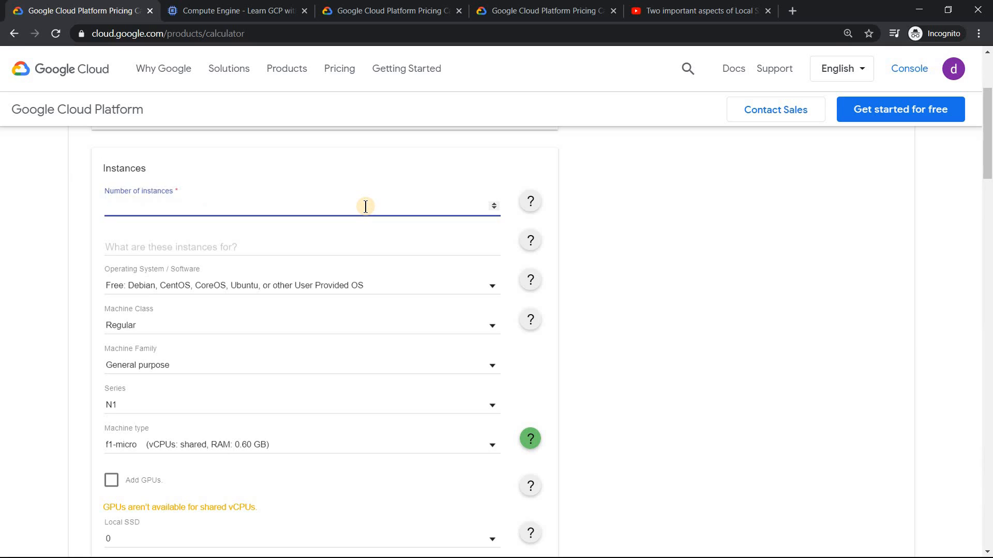
{"action": "type", "text": "1"}
{"action": "left_click_drag", "start_coordinate": [987, 146], "coordinate": [955, 190]}
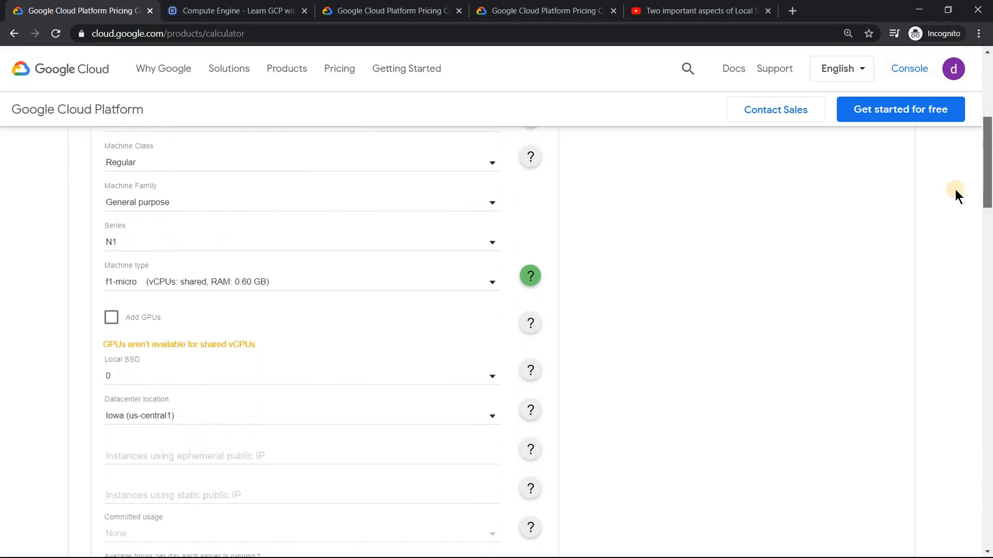
{"action": "left_click", "coordinate": [304, 266]}
{"action": "left_click", "coordinate": [151, 310]}
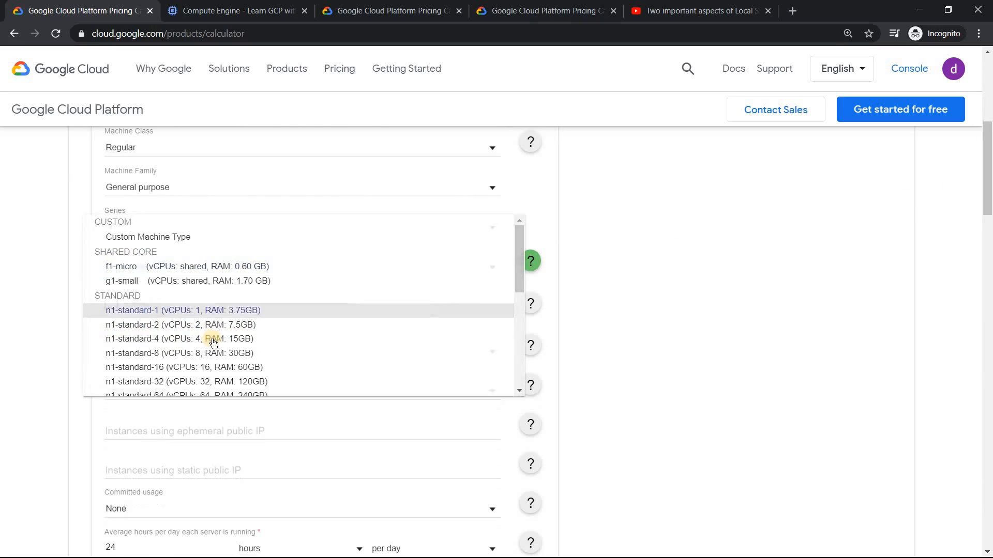
Set the instance's datacenter location to Mumbai (asia-south1)
{"action": "left_click_drag", "start_coordinate": [988, 156], "coordinate": [988, 186]}
{"action": "left_click", "coordinate": [281, 227]}
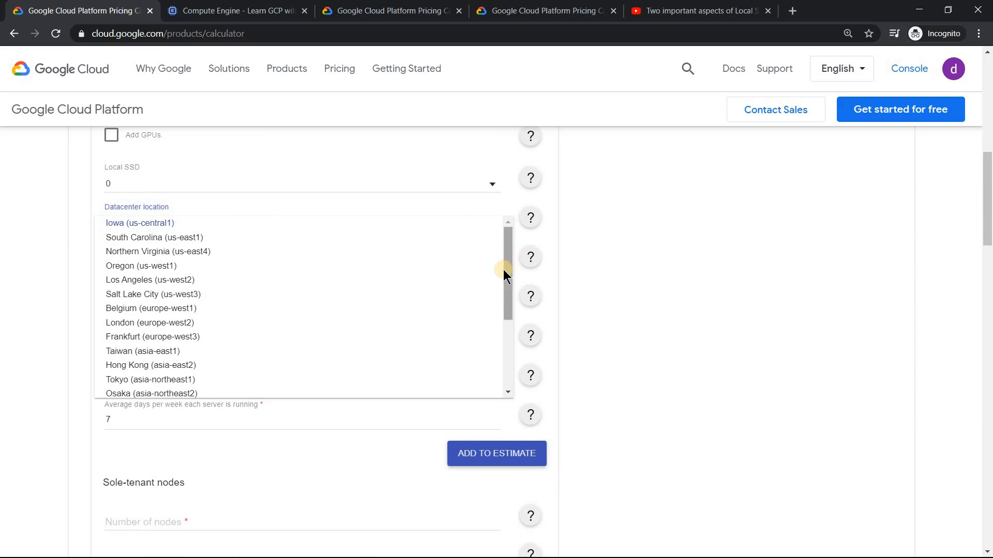
{"action": "left_click_drag", "start_coordinate": [504, 269], "coordinate": [509, 338]}
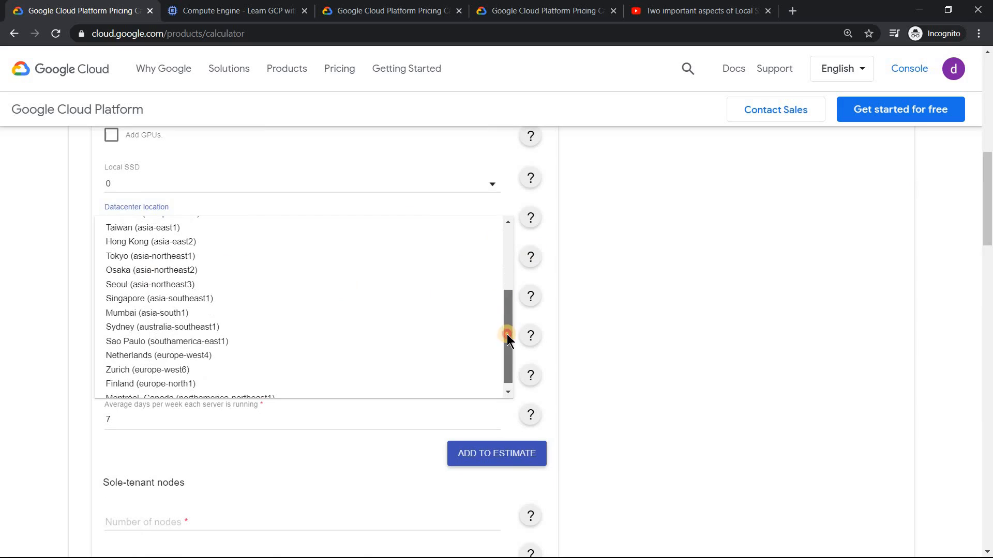
{"action": "left_click", "coordinate": [186, 313]}
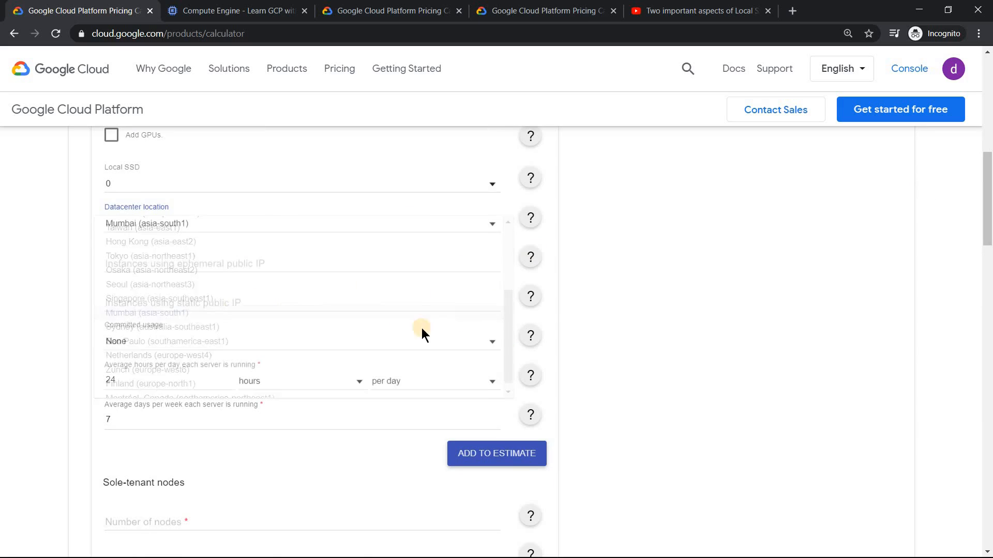
Set the instance's local SSD to 1x375 GB and add the instance to the estimate
{"action": "left_click", "coordinate": [273, 185]}
{"action": "left_click", "coordinate": [138, 199]}
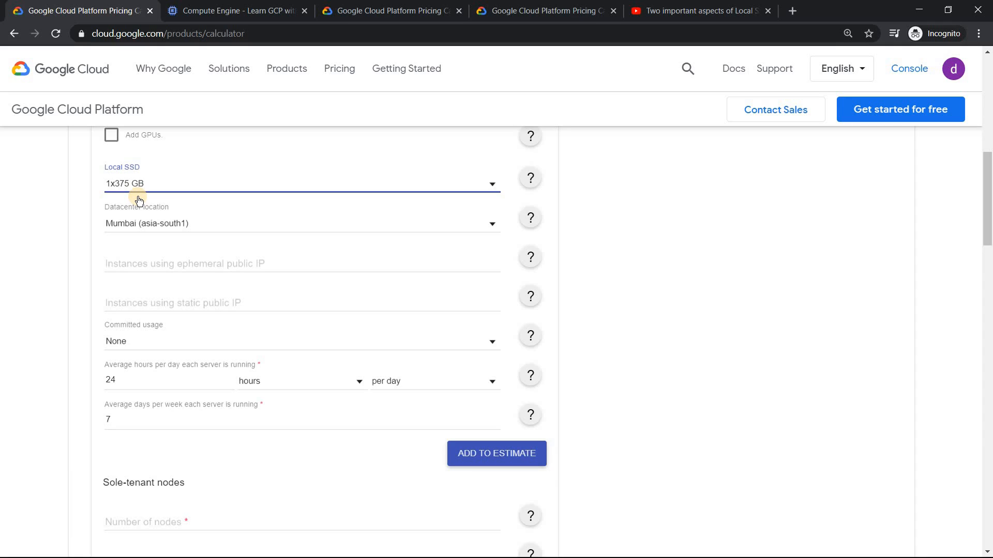
{"action": "double_click", "coordinate": [114, 379]}
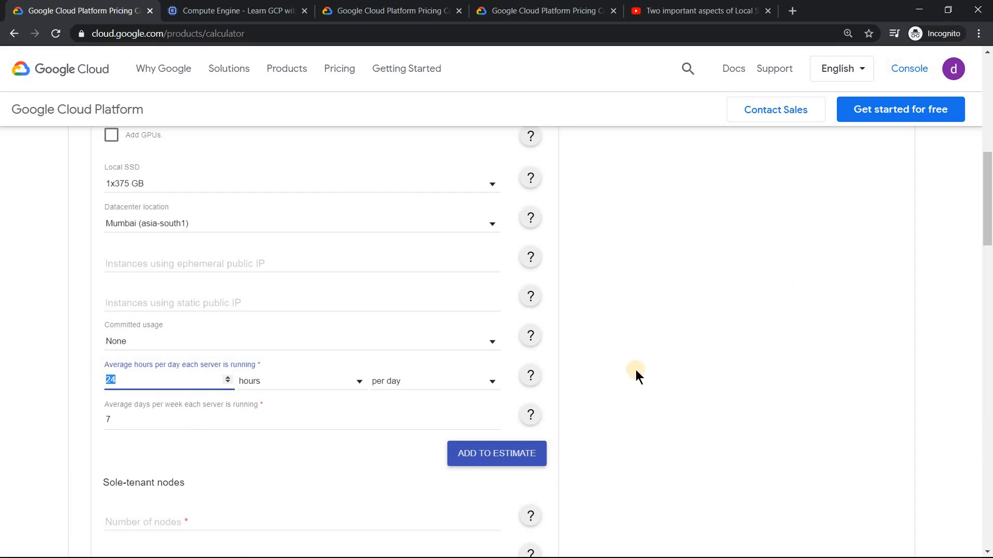
{"action": "left_click", "coordinate": [490, 457]}
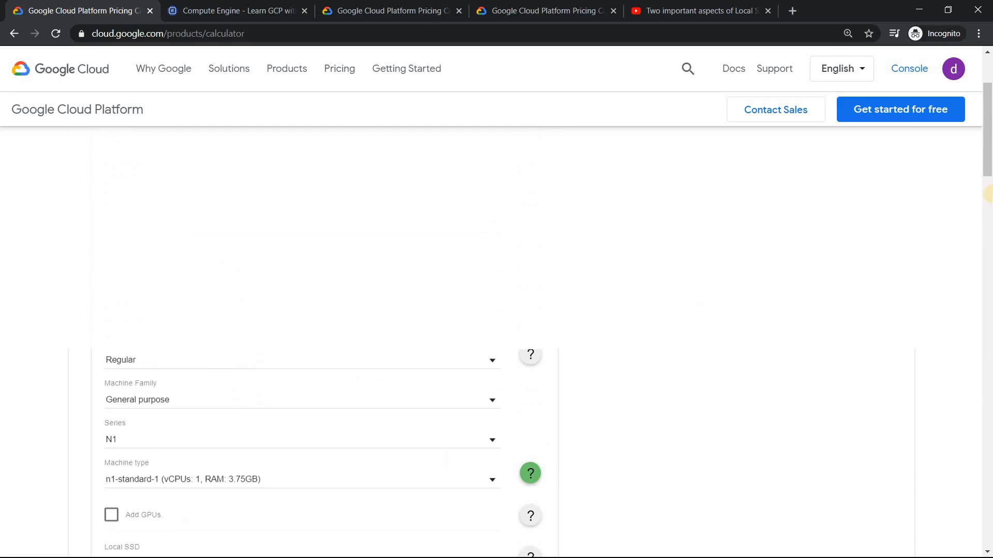
Add a persistent disk in Mumbai (asia-south1) with 10 GB of standard provisioned space to the estimate
{"action": "left_click_drag", "start_coordinate": [988, 143], "coordinate": [988, 331]}
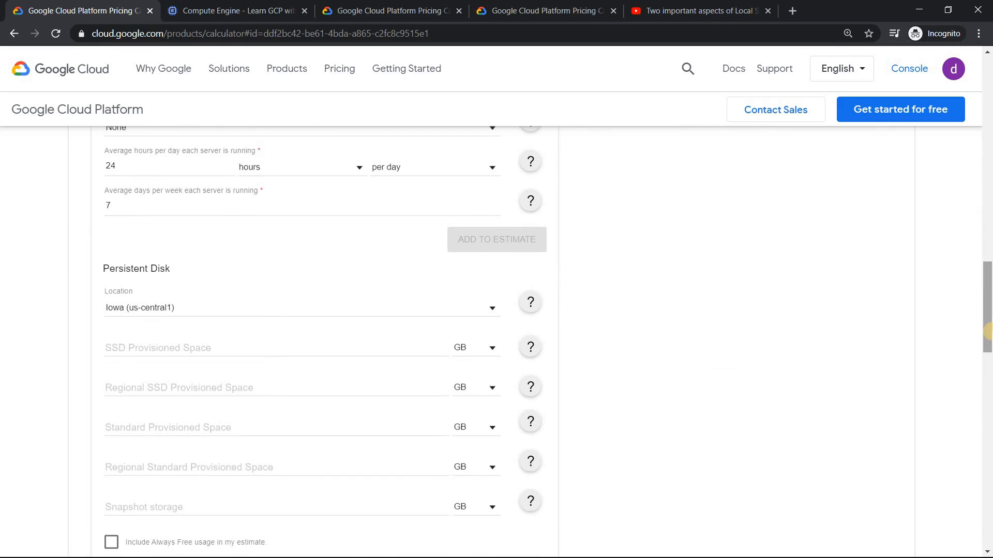
{"action": "left_click", "coordinate": [386, 310]}
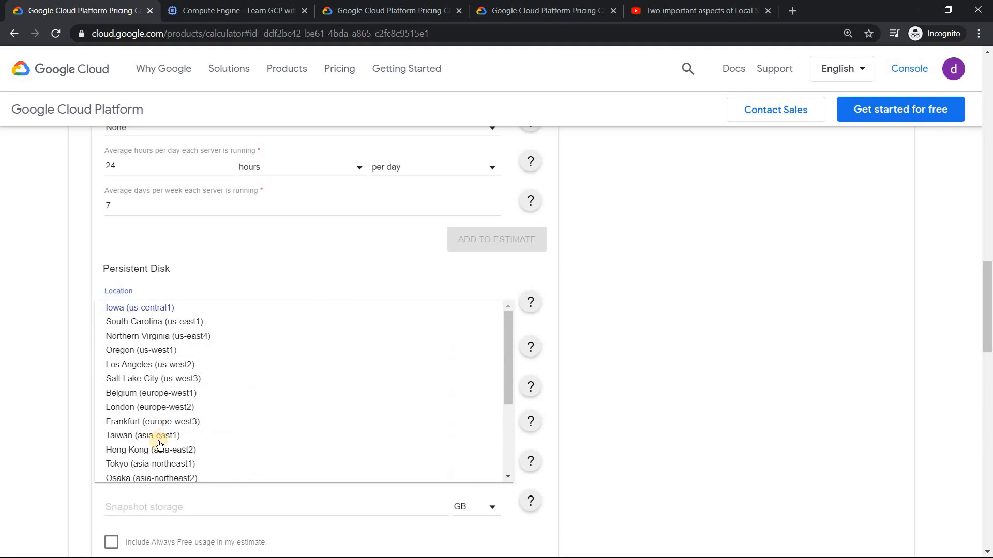
{"action": "scroll", "coordinate": [498, 393], "scroll_direction": "down", "scroll_amount": 3}
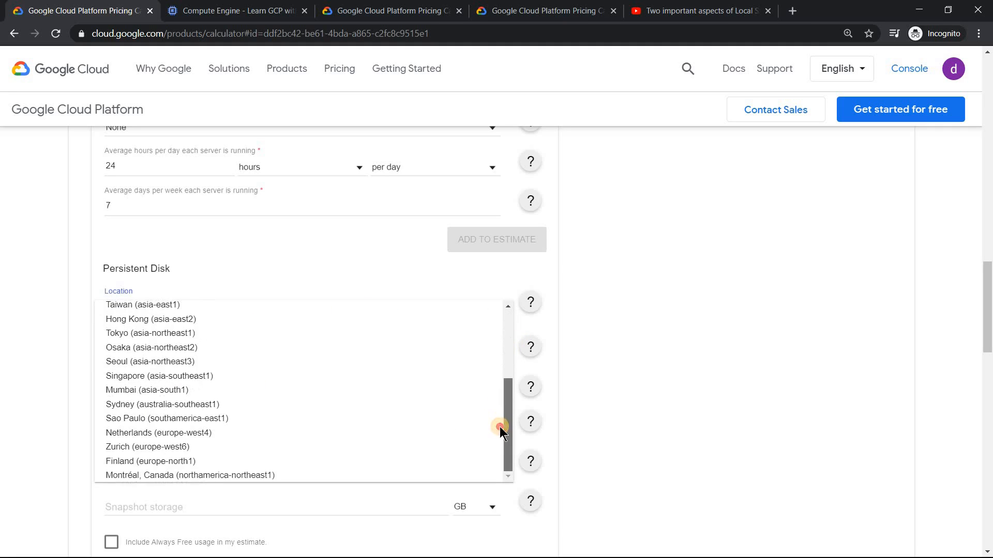
{"action": "left_click", "coordinate": [169, 390]}
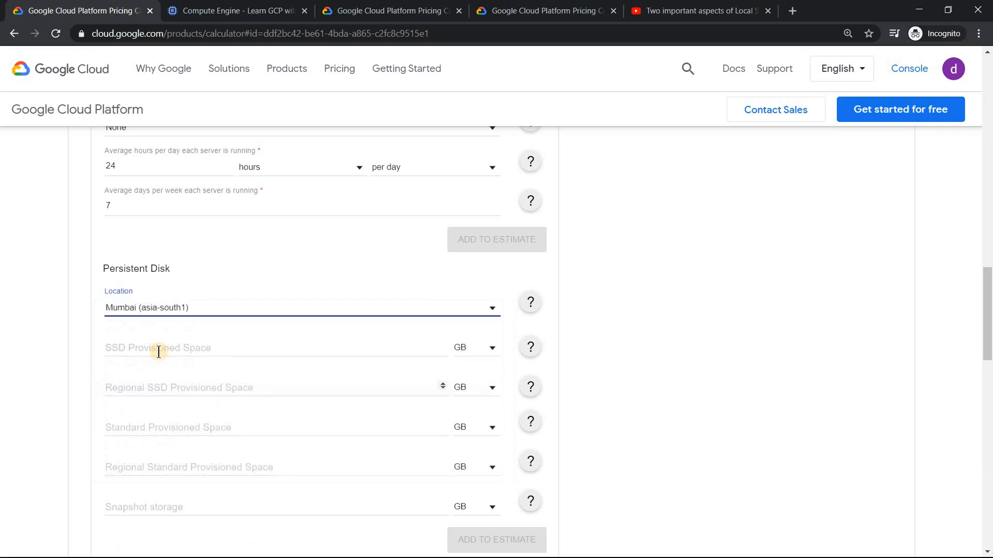
{"action": "left_click", "coordinate": [150, 425]}
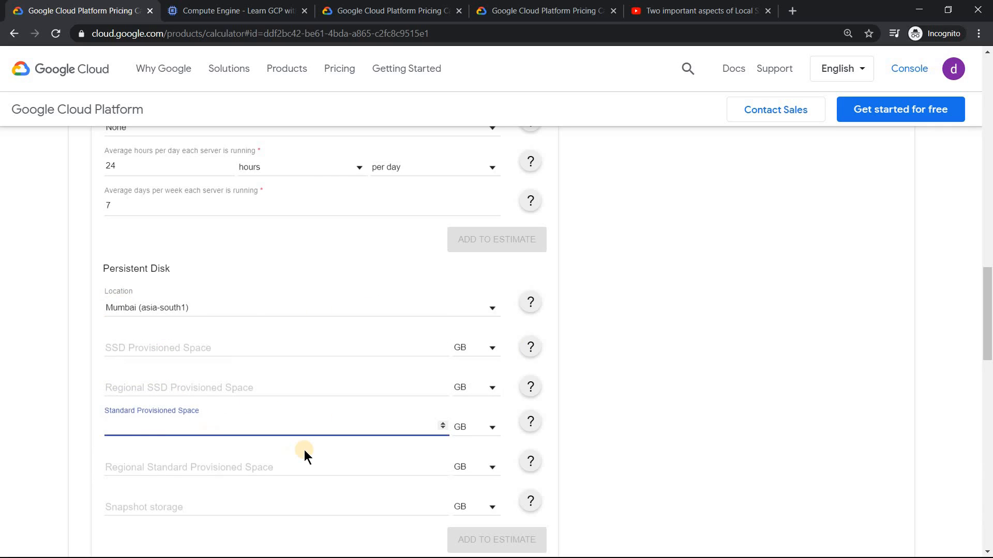
{"action": "type", "text": "10"}
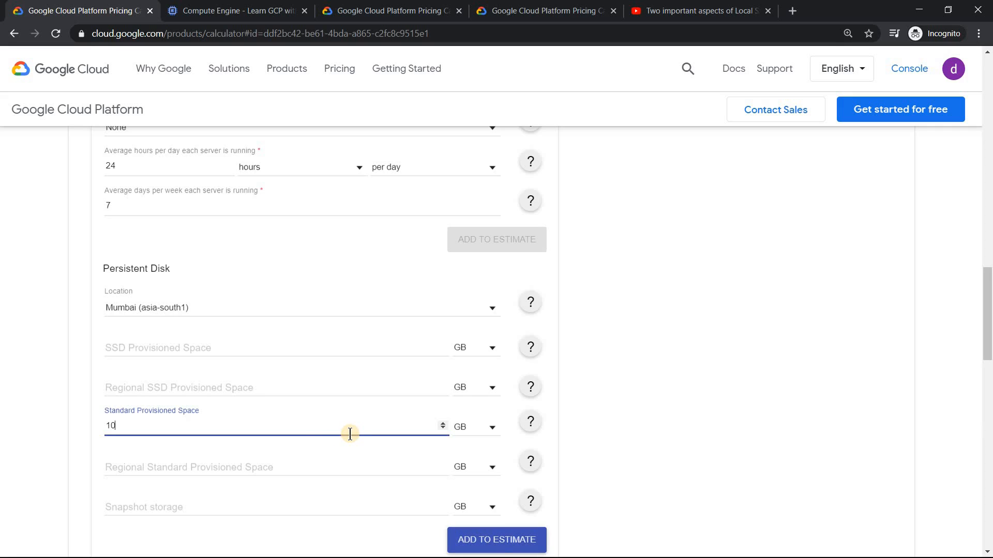
{"action": "left_click", "coordinate": [492, 540]}
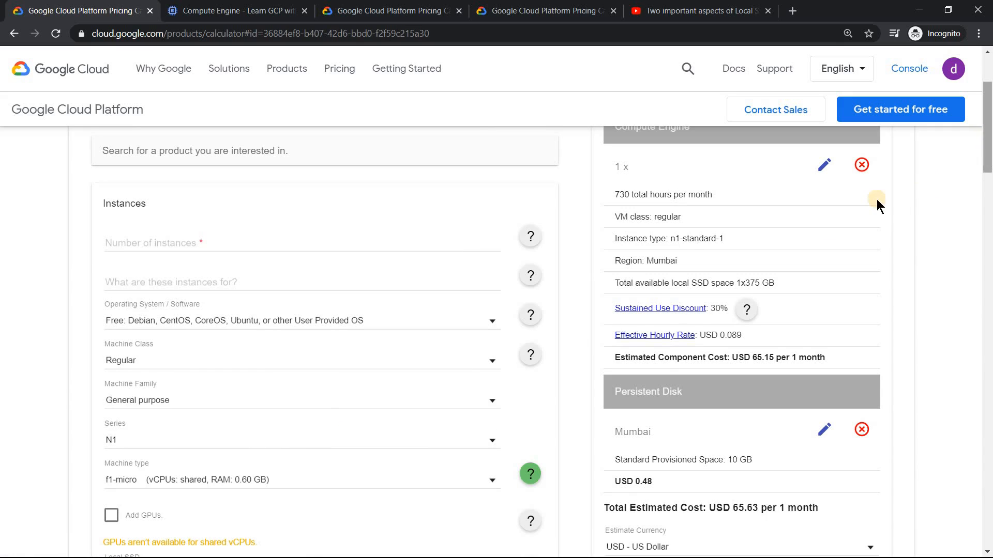
Review the estimate's local SSD space and its total monthly cost
{"action": "mouse_move", "coordinate": [988, 134]}
{"action": "left_mouse_down"}
{"action": "mouse_move", "coordinate": [988, 113]}
{"action": "mouse_move", "coordinate": [988, 133]}
{"action": "mouse_move", "coordinate": [988, 123]}
{"action": "left_mouse_up"}
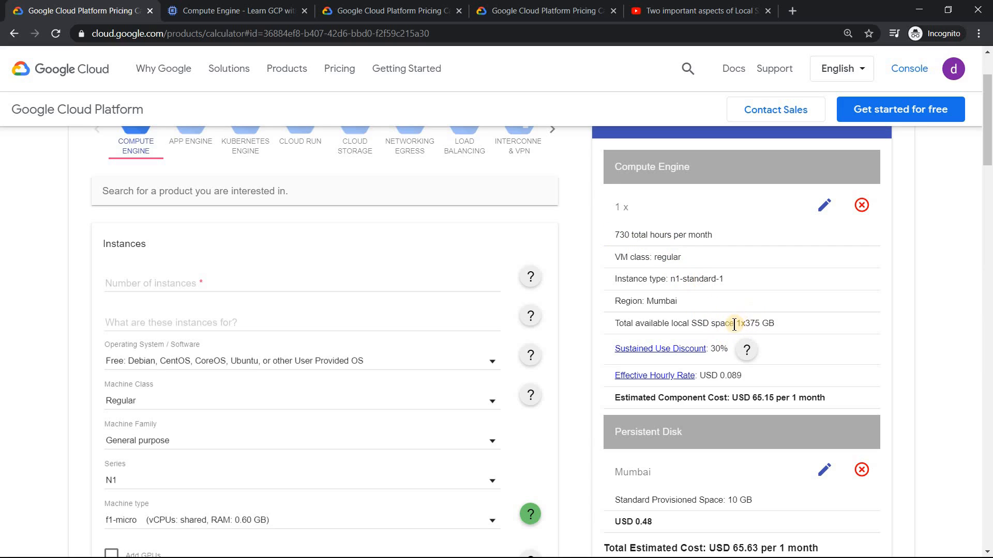
{"action": "left_click_drag", "start_coordinate": [737, 322], "coordinate": [775, 322]}
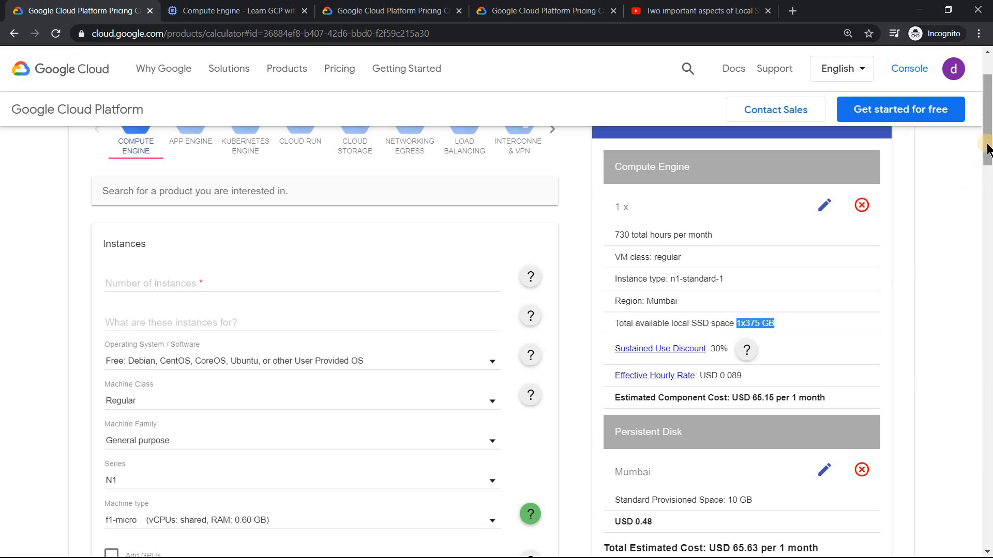
{"action": "left_click_drag", "start_coordinate": [988, 155], "coordinate": [988, 173]}
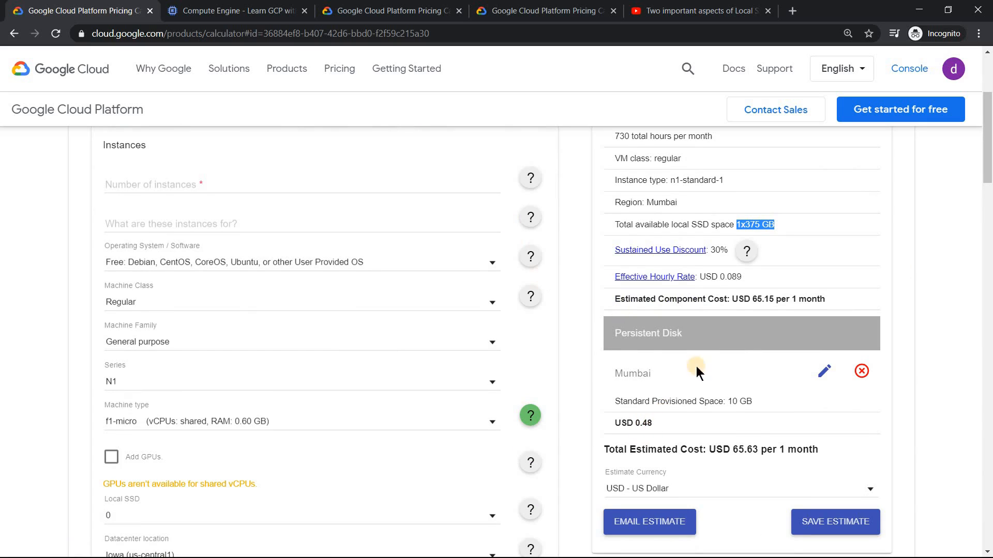
{"action": "double_click", "coordinate": [743, 451]}
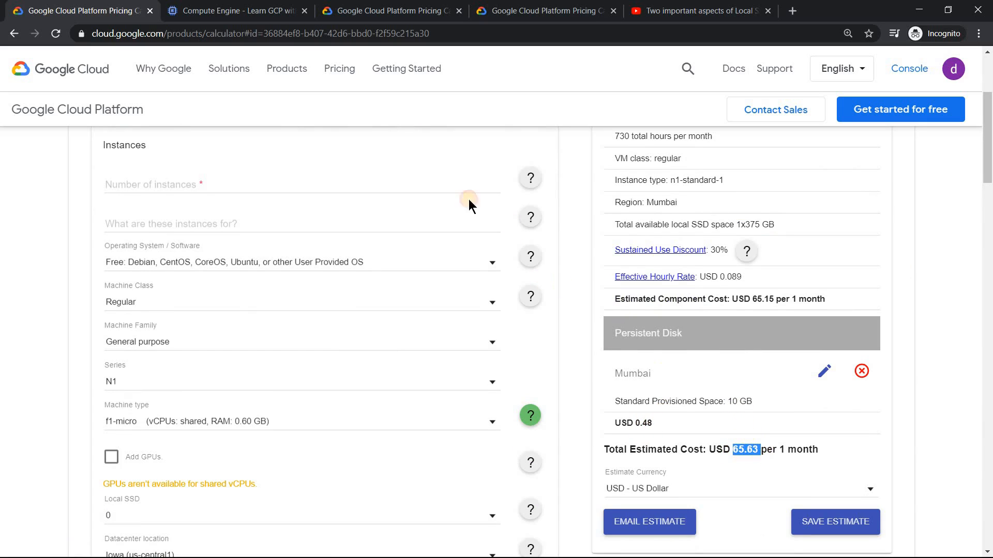
Switch to the Compute Engine instance creation page and check the boot disk's type and size without changing them
{"action": "left_click", "coordinate": [247, 9]}
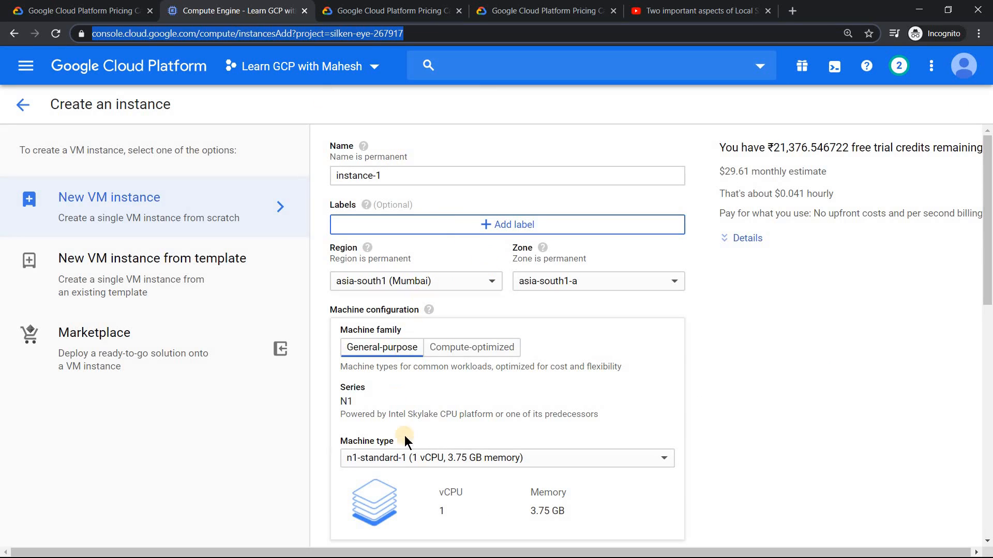
{"action": "left_click_drag", "start_coordinate": [984, 199], "coordinate": [797, 333]}
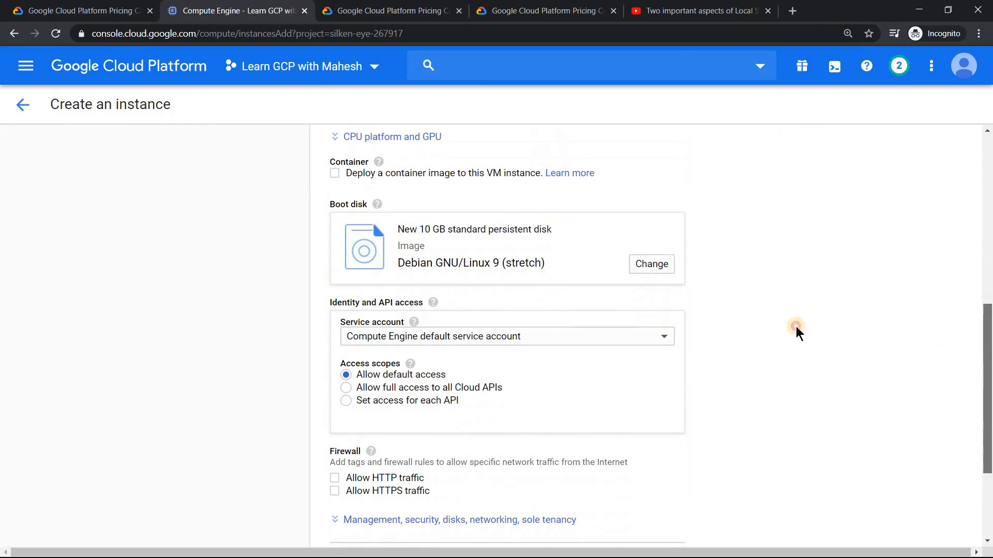
{"action": "left_click", "coordinate": [651, 263]}
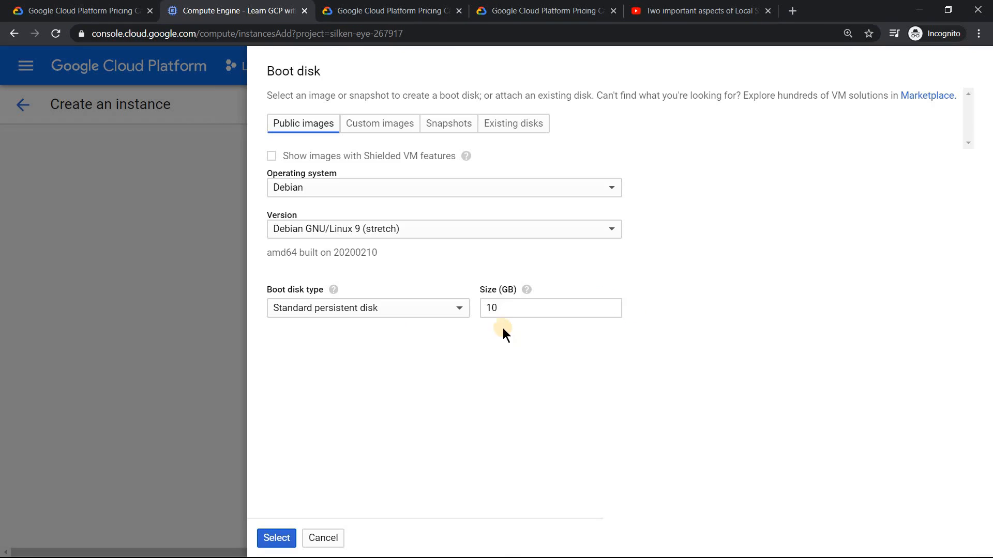
{"action": "left_click", "coordinate": [328, 539]}
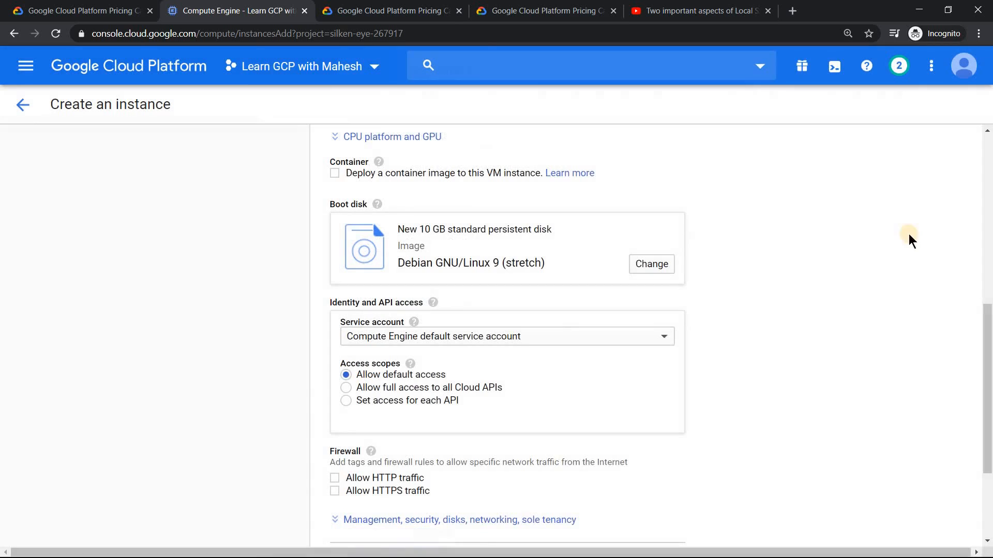
Expand the instance's advanced disk settings and start adding a new additional disk
{"action": "left_click_drag", "start_coordinate": [986, 332], "coordinate": [986, 401]}
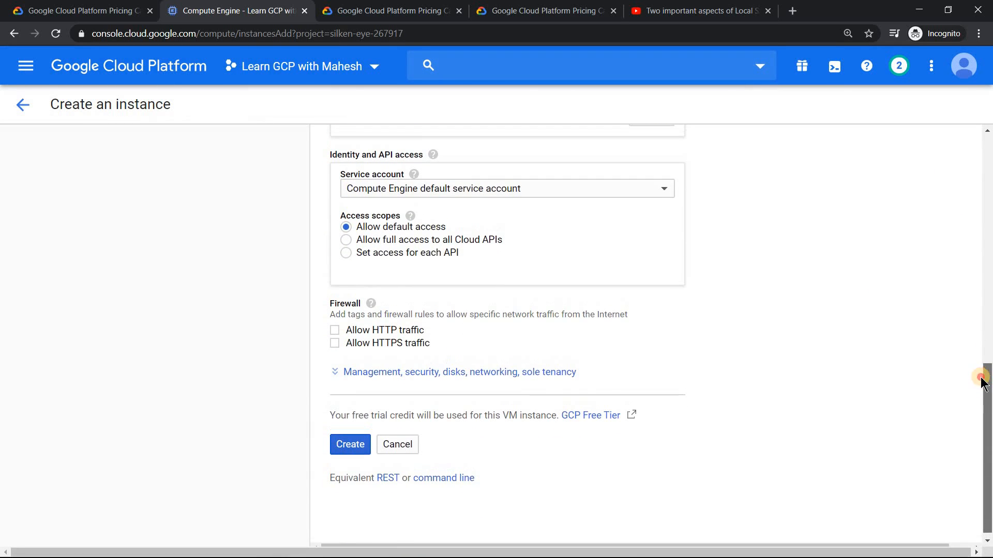
{"action": "left_click", "coordinate": [465, 373]}
{"action": "left_click", "coordinate": [465, 373]}
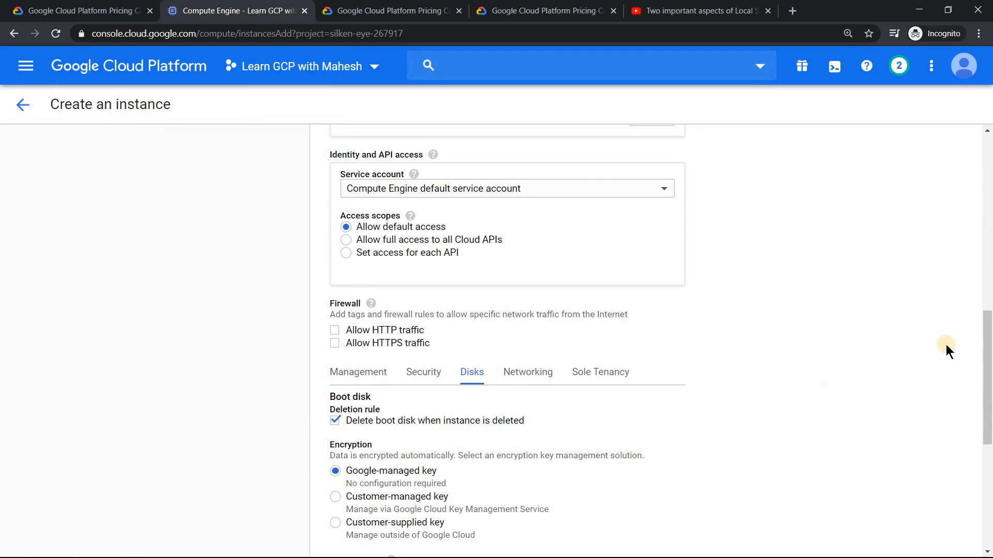
{"action": "left_click_drag", "start_coordinate": [986, 336], "coordinate": [985, 463]}
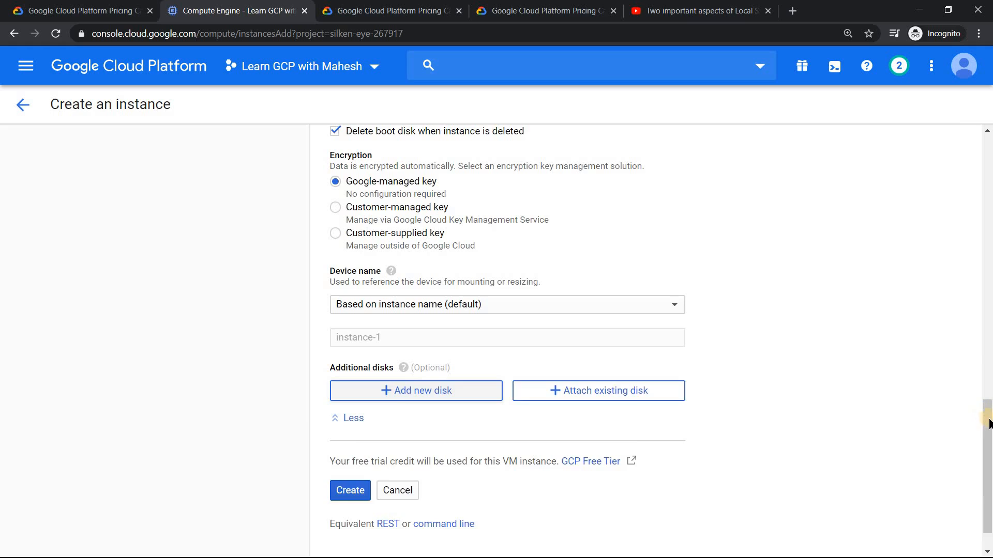
{"action": "left_click_drag", "start_coordinate": [986, 330], "coordinate": [987, 380]}
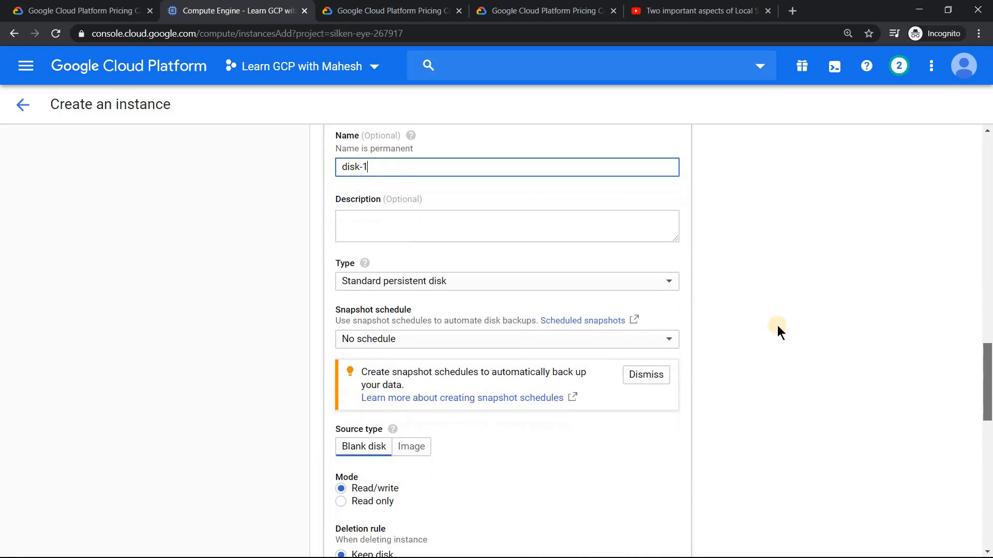
Set the new disk's type to Local SSD scratch disk (maximum 8) and finish adding it to the instance
{"action": "left_click", "coordinate": [537, 279]}
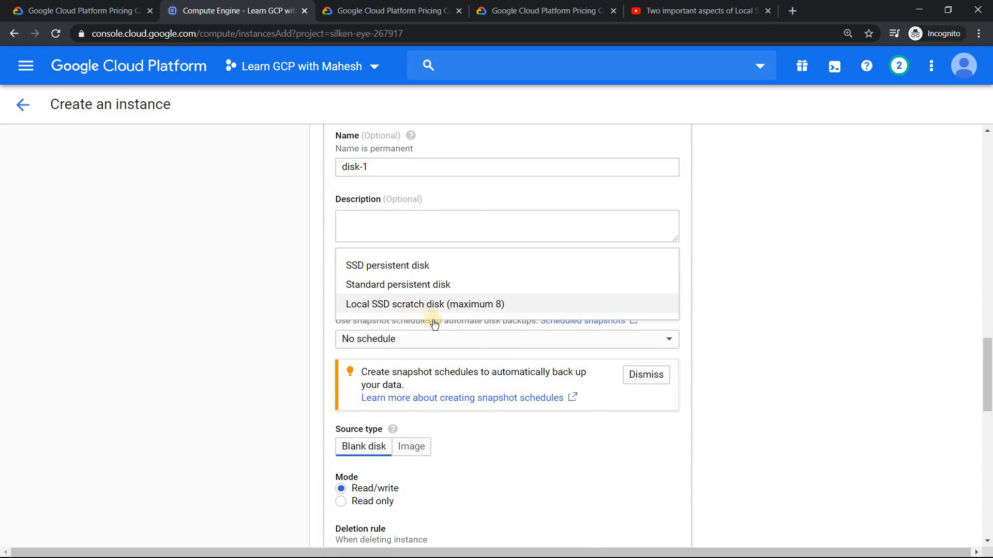
{"action": "left_click", "coordinate": [426, 312]}
{"action": "left_click_drag", "start_coordinate": [985, 365], "coordinate": [987, 461]}
{"action": "left_click", "coordinate": [568, 301]}
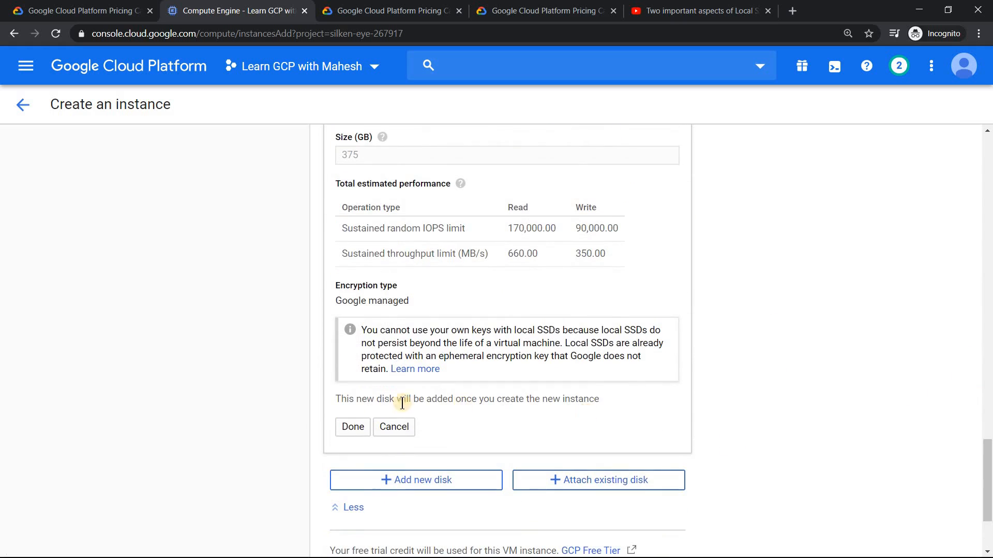
{"action": "left_click", "coordinate": [351, 429]}
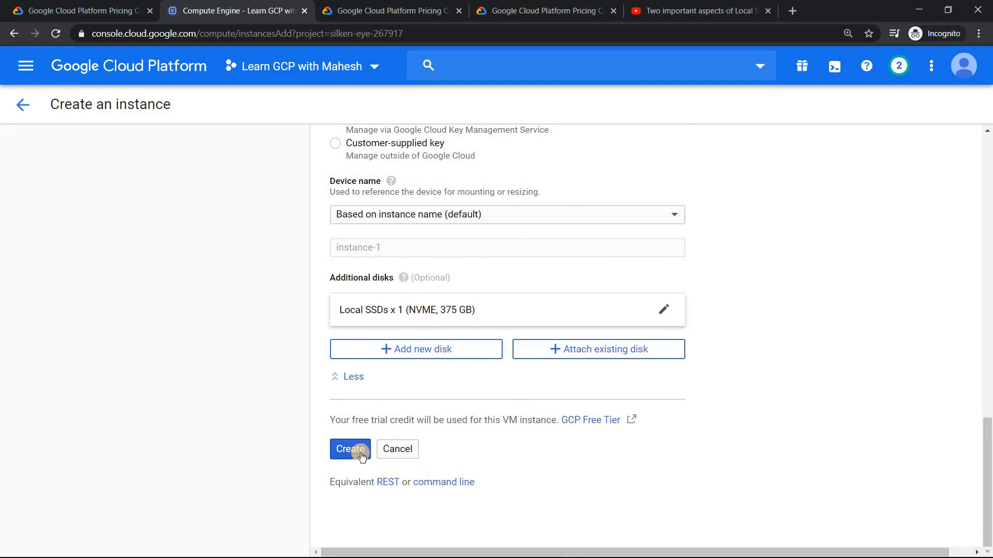
Expand the instance's monthly cost details and check the total for comparison with the calculator estimate
{"action": "left_click_drag", "start_coordinate": [986, 476], "coordinate": [987, 187]}
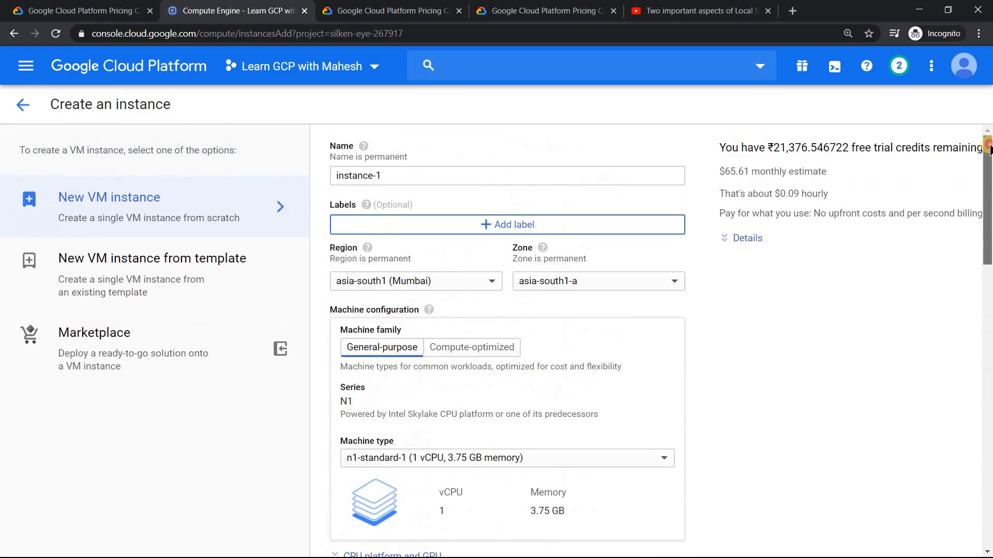
{"action": "left_click", "coordinate": [744, 239]}
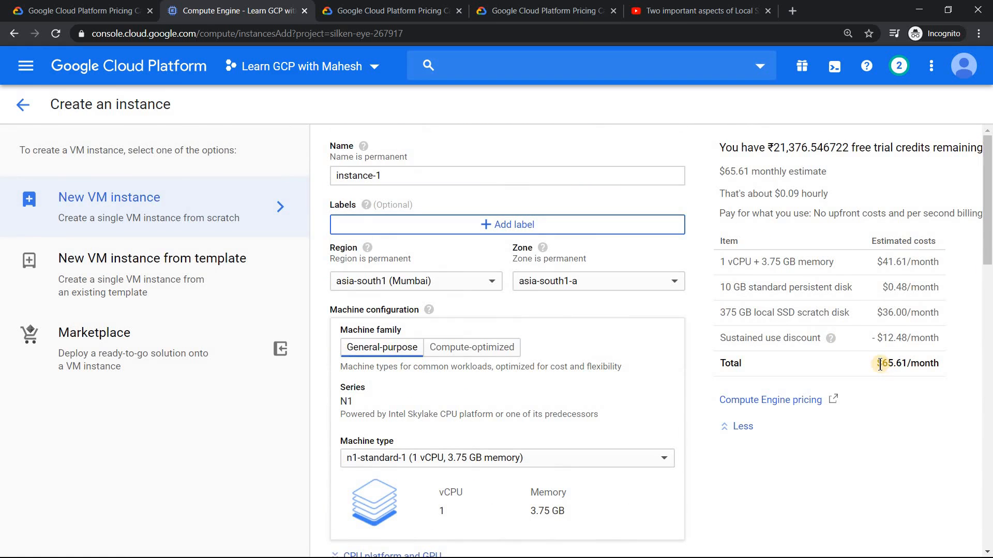
{"action": "left_click_drag", "start_coordinate": [886, 362], "coordinate": [913, 361]}
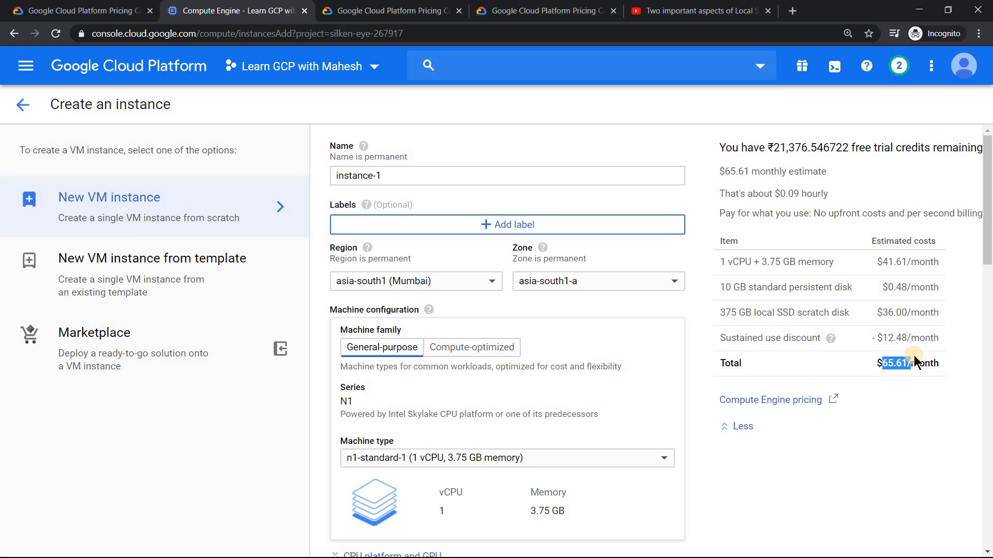
Compare the pricing calculator's total estimated cost with the console's monthly total, and bring up the YouTube video about Local SSD aspects
{"action": "left_click", "coordinate": [87, 7]}
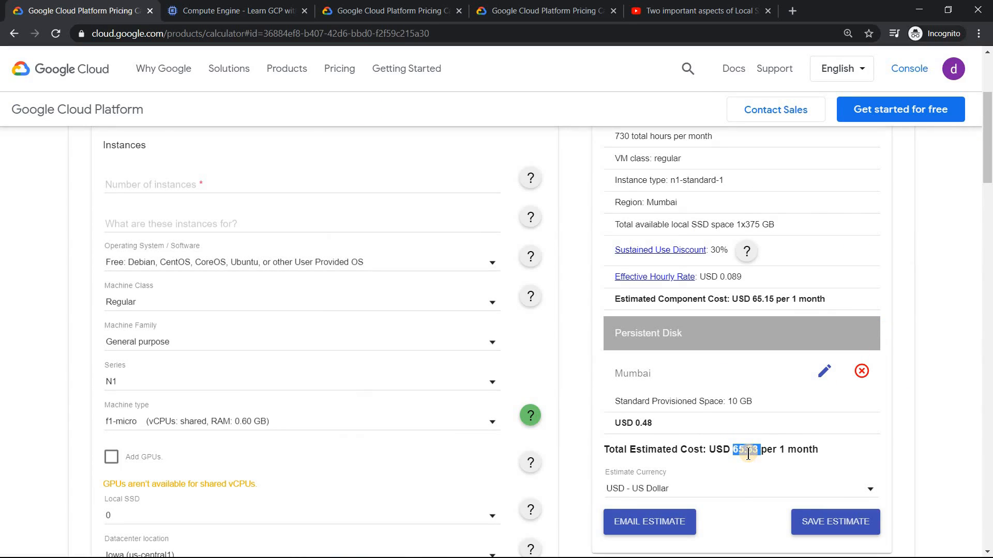
{"action": "left_click", "coordinate": [267, 8]}
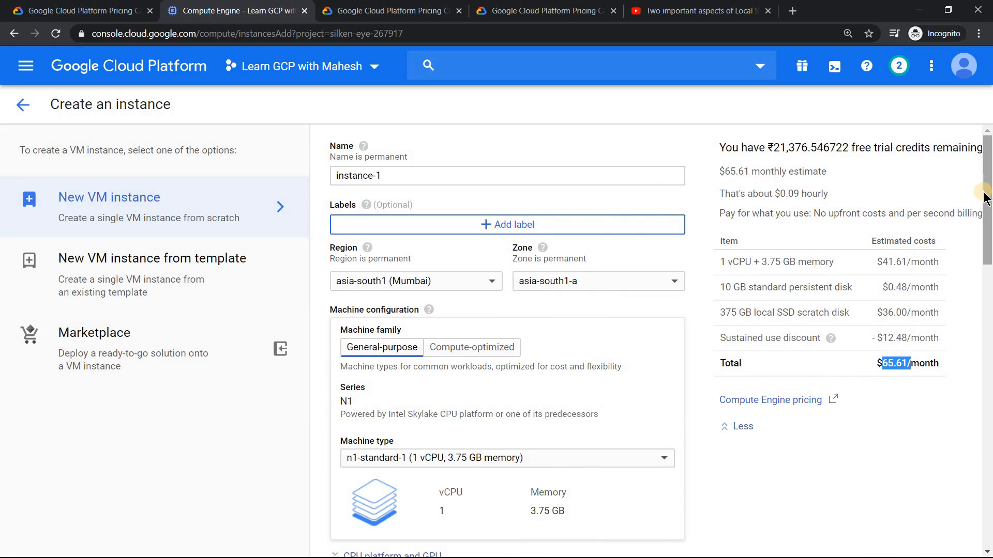
{"action": "left_click", "coordinate": [673, 9]}
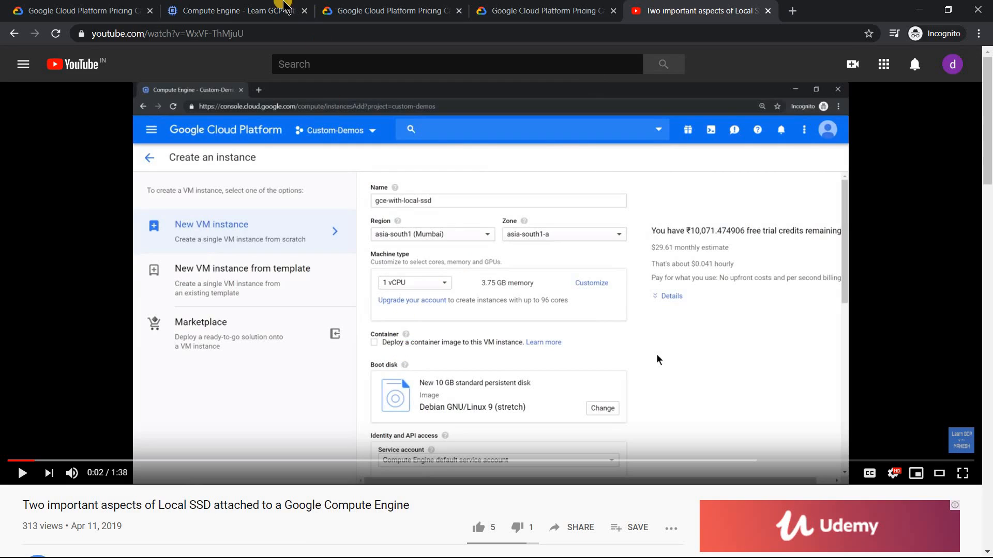
Return to the Compute Engine console, create instance-1 as configured, and select it in the VM list to check its stop option
{"action": "left_click", "coordinate": [259, 15]}
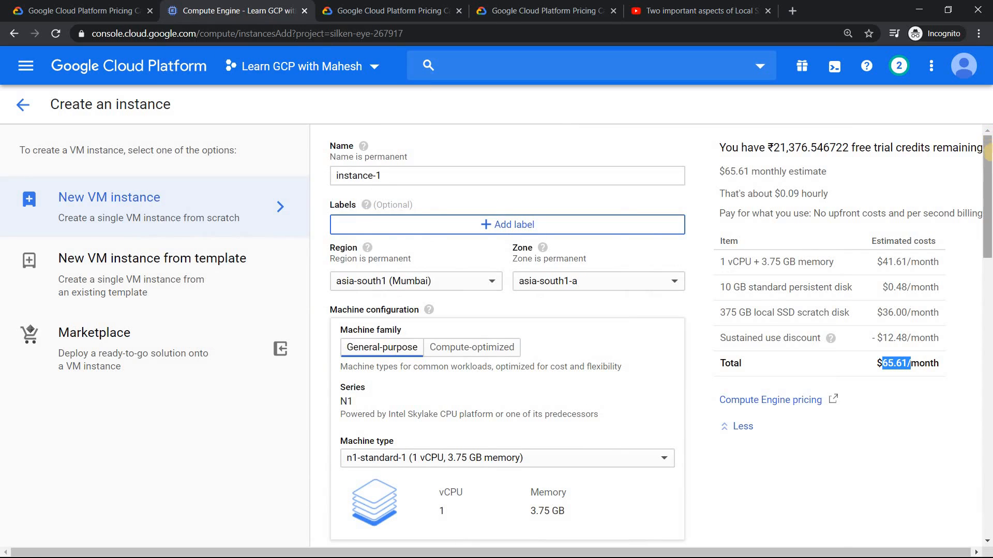
{"action": "scroll", "coordinate": [989, 335], "scroll_direction": "down", "scroll_amount": 1}
{"action": "left_click_drag", "start_coordinate": [988, 335], "coordinate": [986, 489]}
{"action": "left_click", "coordinate": [352, 438]}
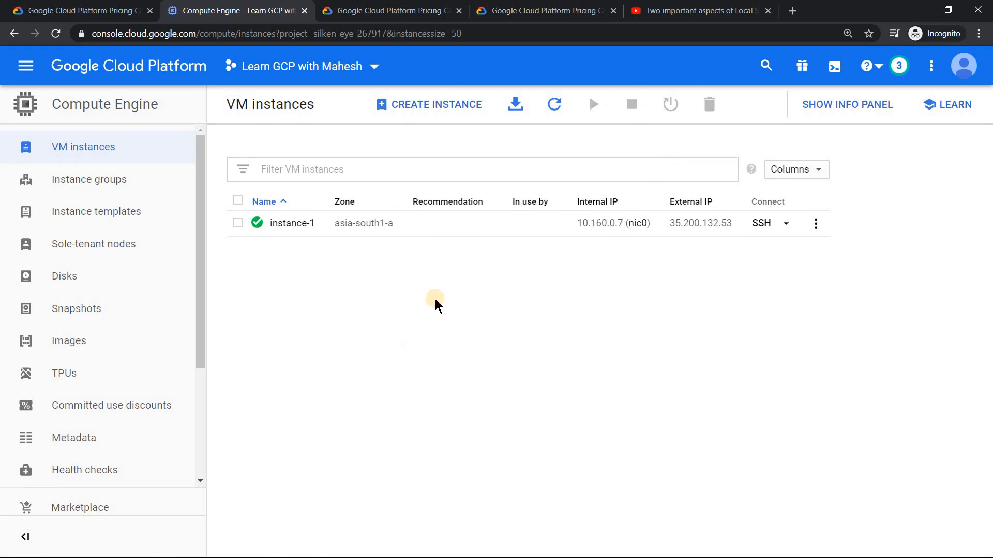
{"action": "left_click", "coordinate": [237, 222]}
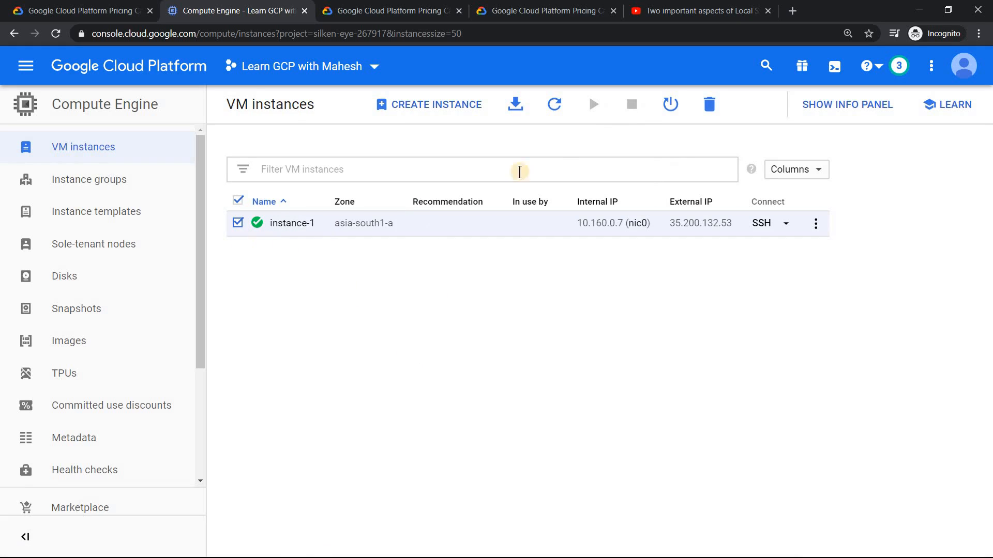
{"action": "mouse_move", "coordinate": [635, 105]}
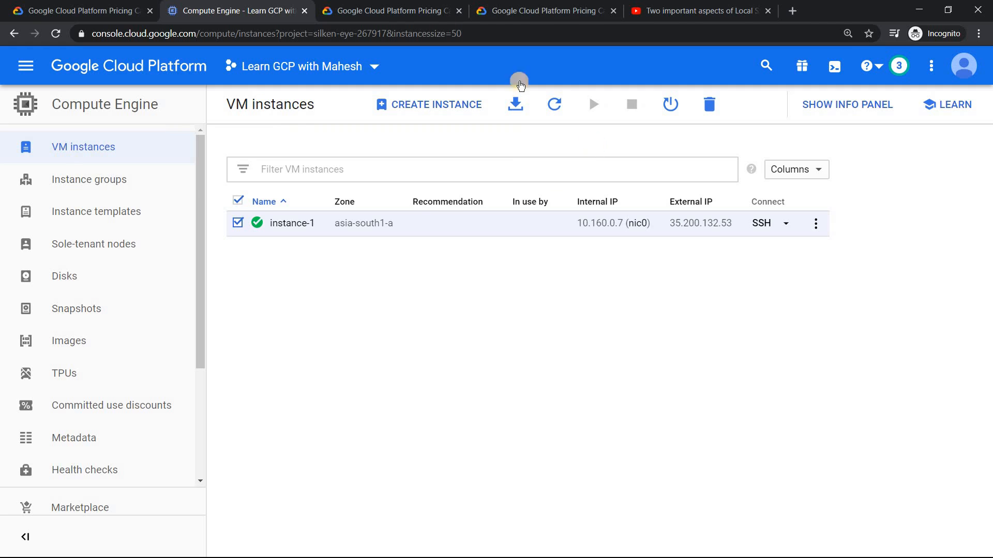
Switch back to the first pricing calculator estimate and check the total hours per month counted for the instance
{"action": "left_click", "coordinate": [104, 11]}
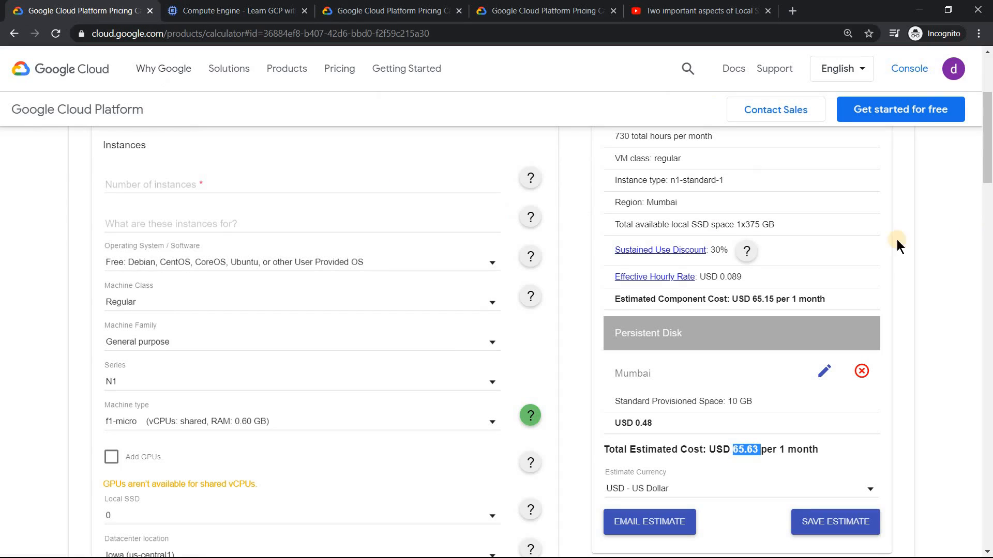
{"action": "left_click_drag", "start_coordinate": [986, 165], "coordinate": [986, 116]}
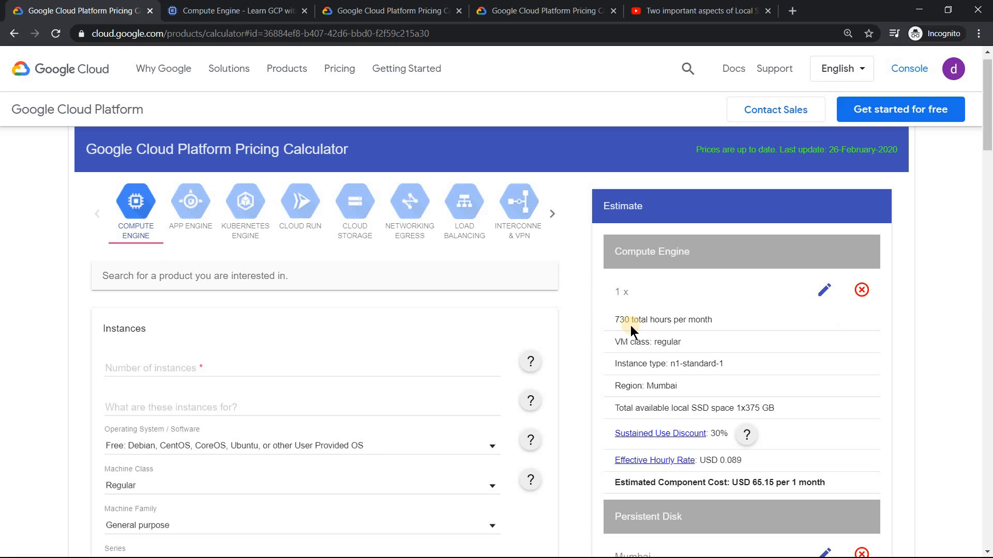
{"action": "left_click_drag", "start_coordinate": [668, 312], "coordinate": [716, 315]}
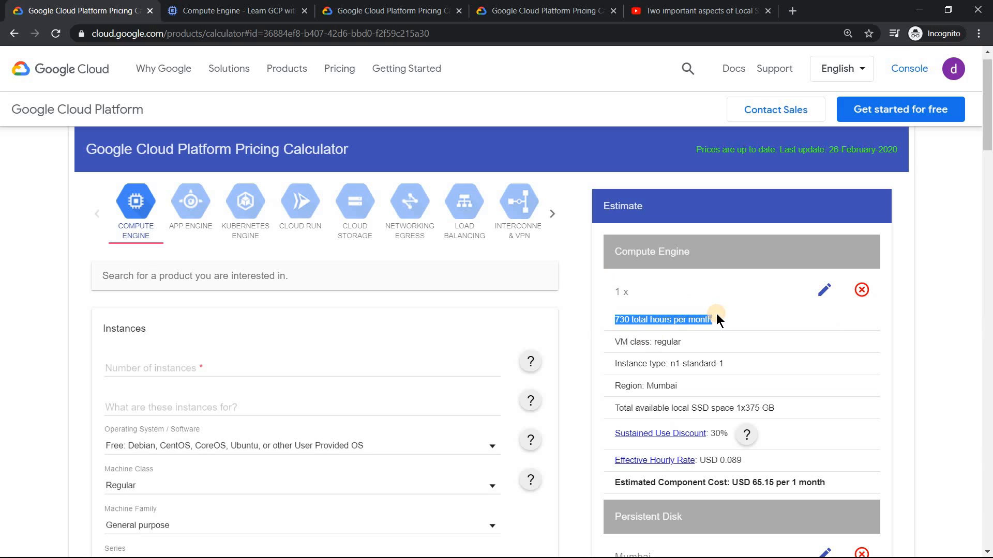
Edit the Compute Engine estimate to run the server 8 hours per day and add it back to the estimate
{"action": "left_click", "coordinate": [822, 295]}
{"action": "left_click_drag", "start_coordinate": [988, 129], "coordinate": [989, 199]}
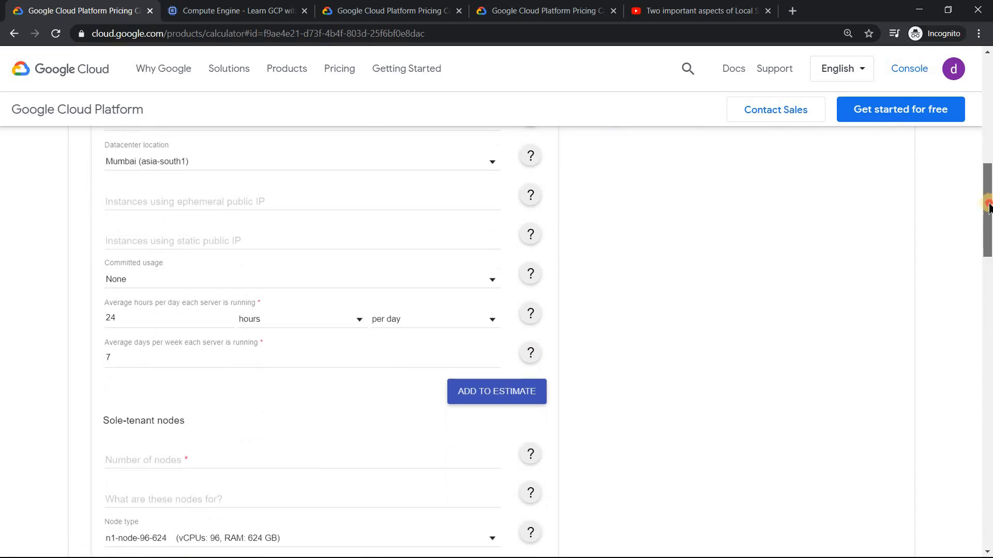
{"action": "left_click", "coordinate": [111, 320]}
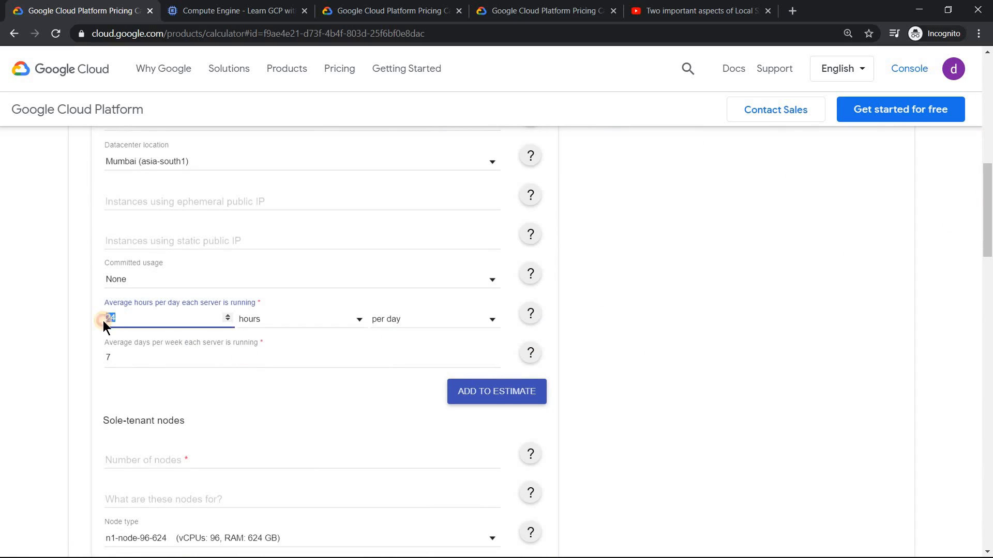
{"action": "left_click_drag", "start_coordinate": [103, 320], "coordinate": [122, 321]}
{"action": "left_click_drag", "start_coordinate": [988, 182], "coordinate": [986, 160]}
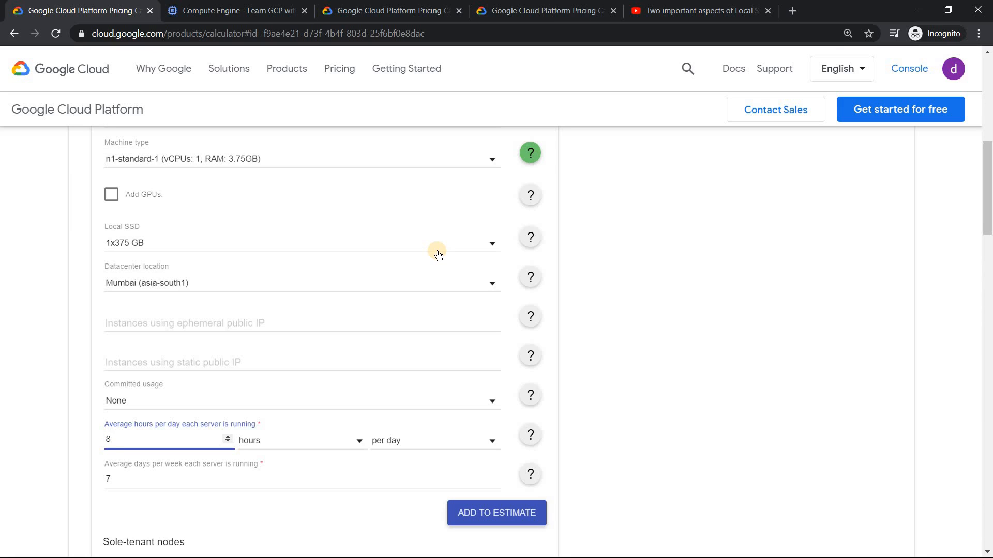
{"action": "left_click", "coordinate": [484, 513]}
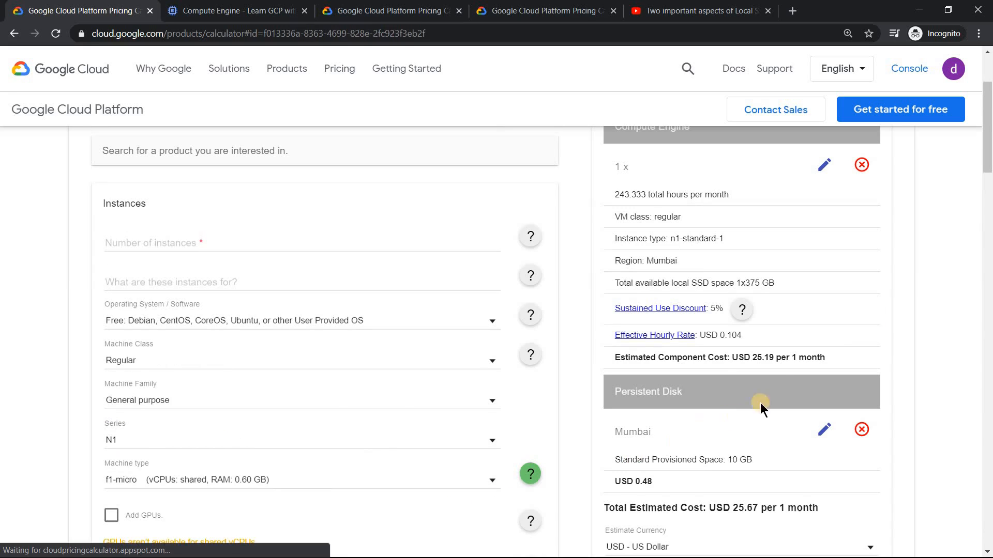
Review the updated total estimated cost alongside the running instance-1 in the VM instances list
{"action": "left_click_drag", "start_coordinate": [988, 153], "coordinate": [987, 166]}
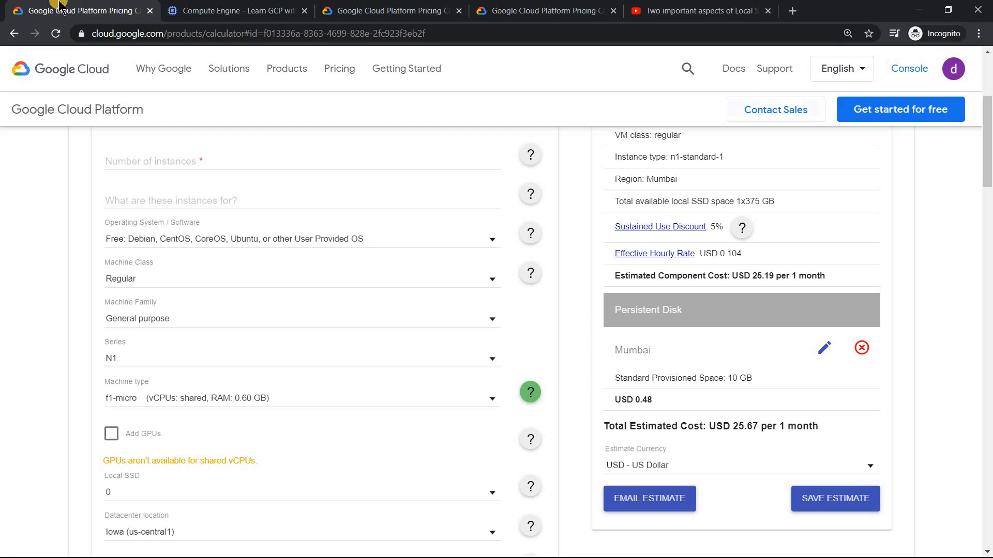
{"action": "left_click", "coordinate": [217, 11]}
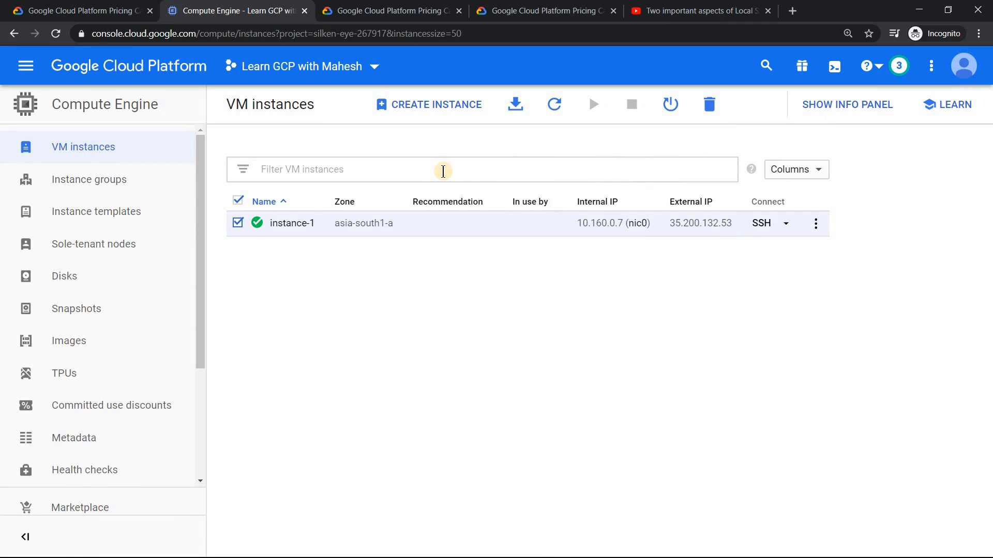
{"action": "left_click", "coordinate": [104, 7]}
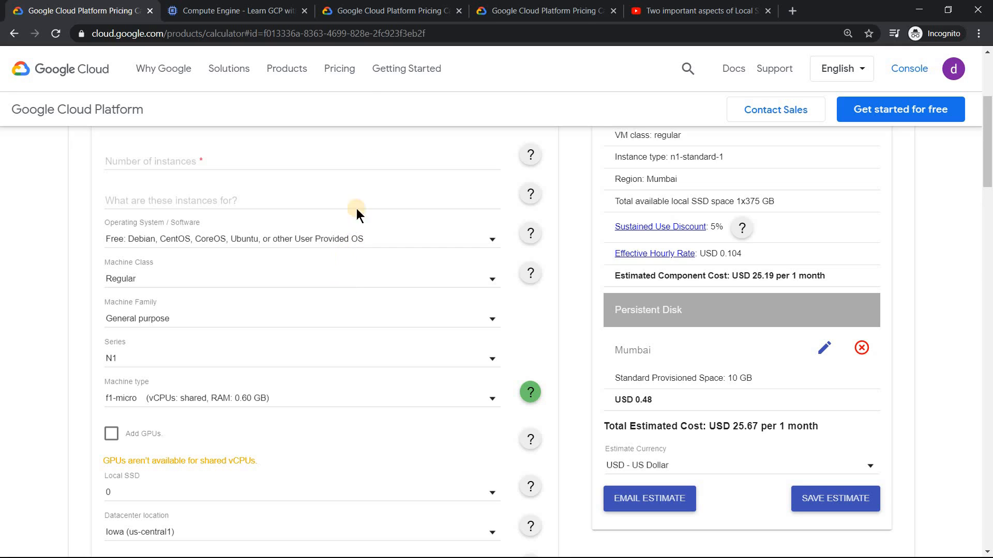
Switch to the second pricing calculator page and remove the existing Compute Engine item with the NVIDIA Tesla T4 from its estimate
{"action": "left_click", "coordinate": [397, 8]}
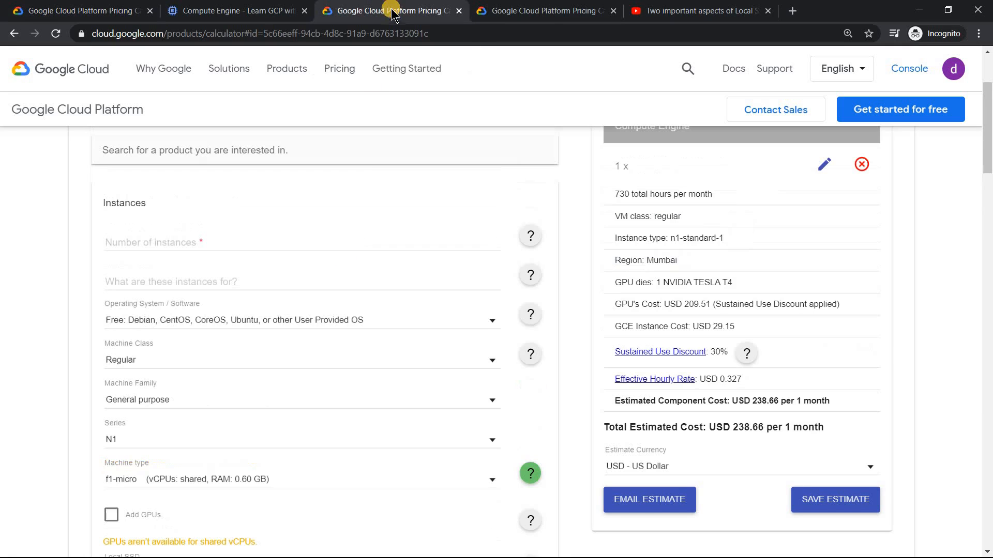
{"action": "scroll", "coordinate": [594, 293], "scroll_direction": "up", "scroll_amount": 3}
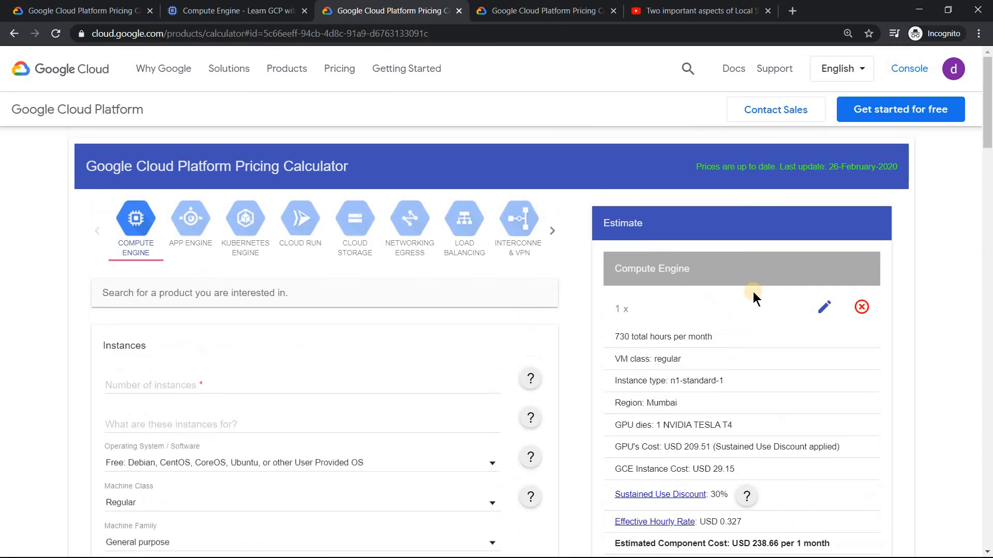
{"action": "left_click", "coordinate": [861, 307]}
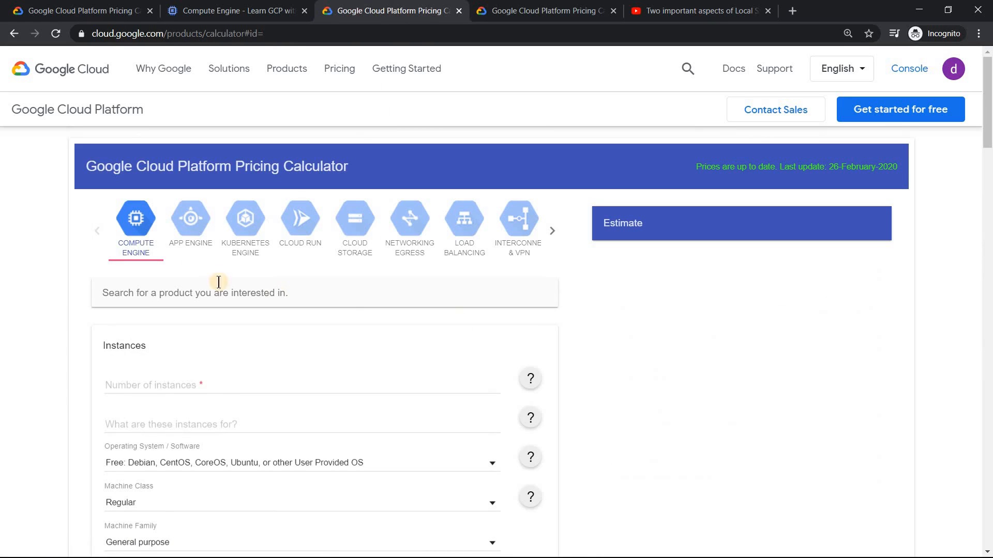
Configure a Compute Engine estimate for 1 instance with series N1 and machine type n1-standard-1 (vCPUs: 1, RAM: 3.75GB)
{"action": "left_click", "coordinate": [139, 227]}
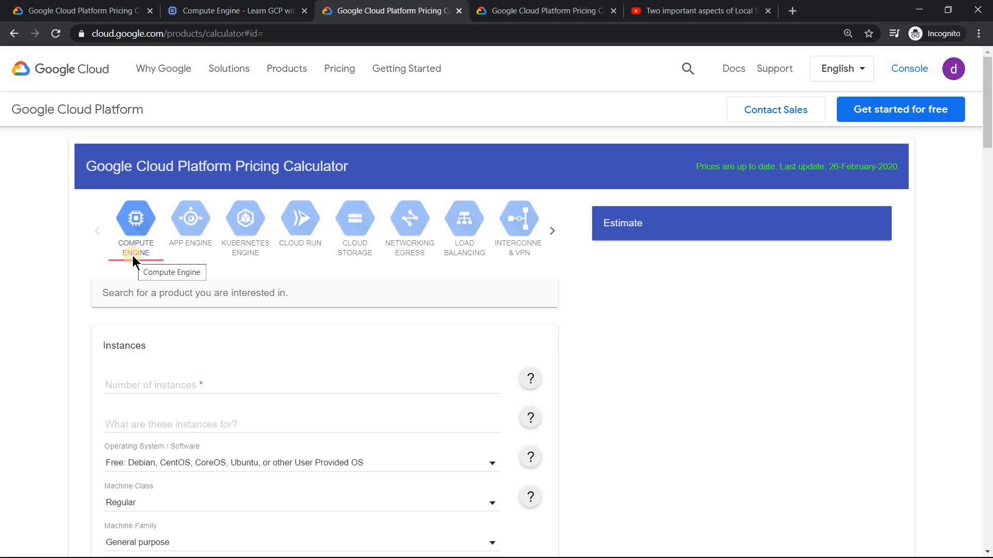
{"action": "left_click", "coordinate": [159, 383]}
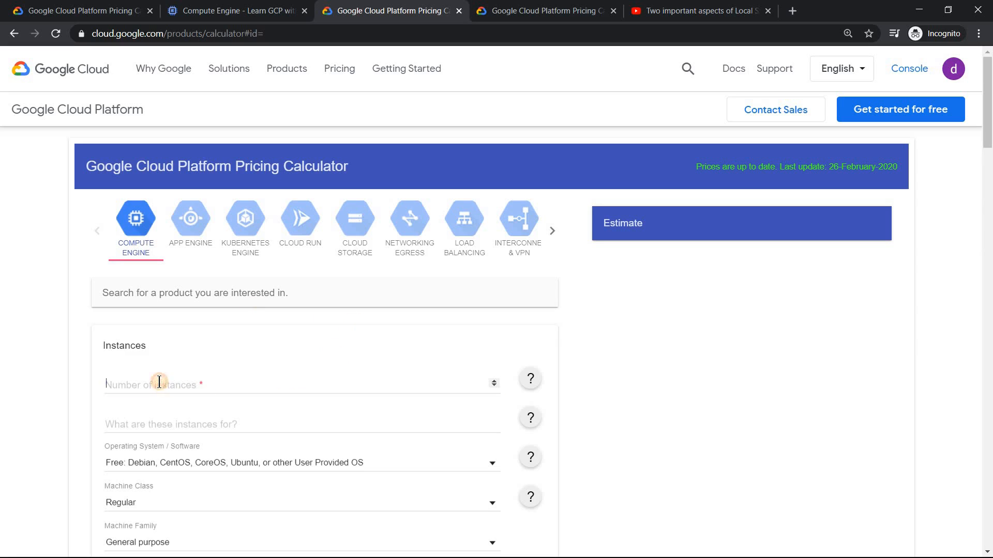
{"action": "type", "text": "1"}
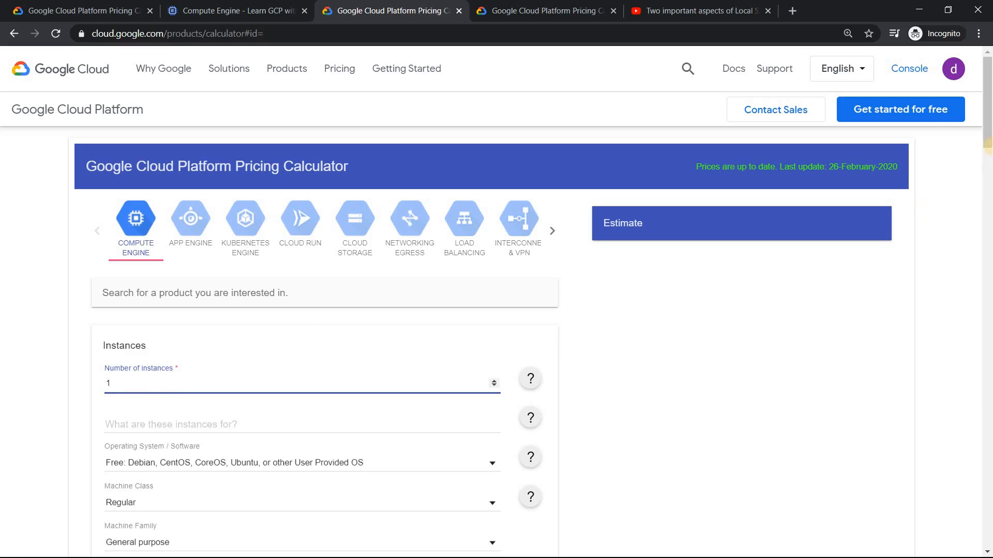
{"action": "left_click_drag", "start_coordinate": [988, 137], "coordinate": [989, 188]}
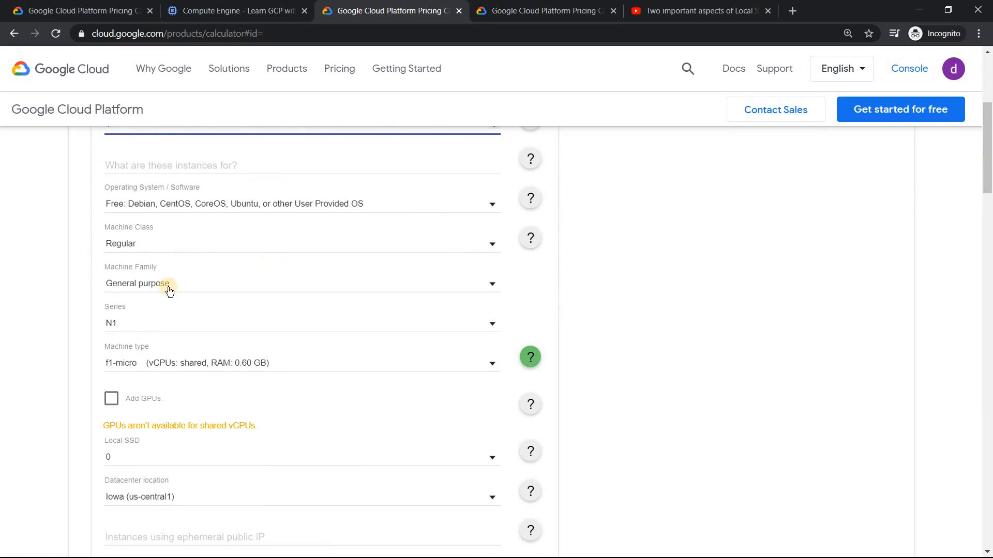
{"action": "left_click", "coordinate": [142, 322]}
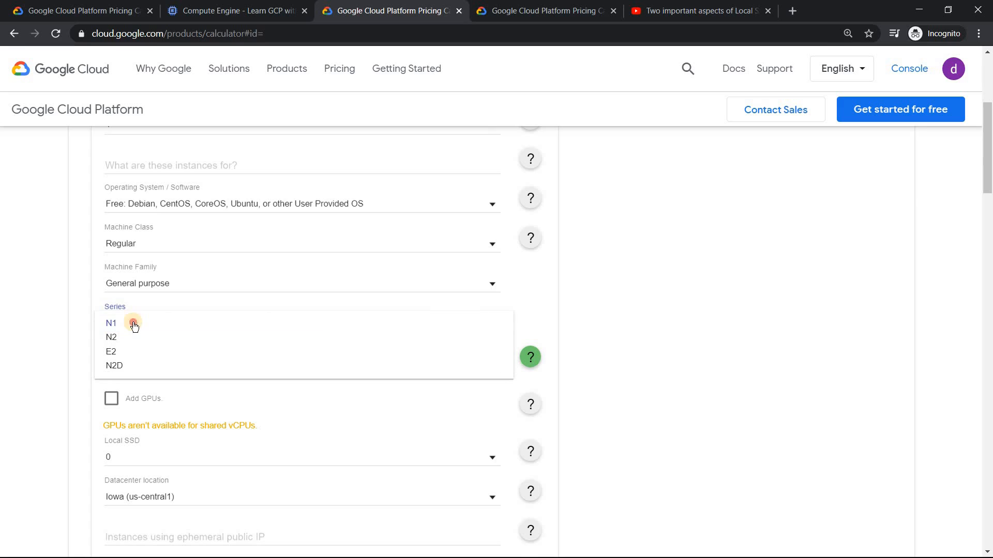
{"action": "left_click", "coordinate": [148, 325]}
{"action": "left_click", "coordinate": [177, 365]}
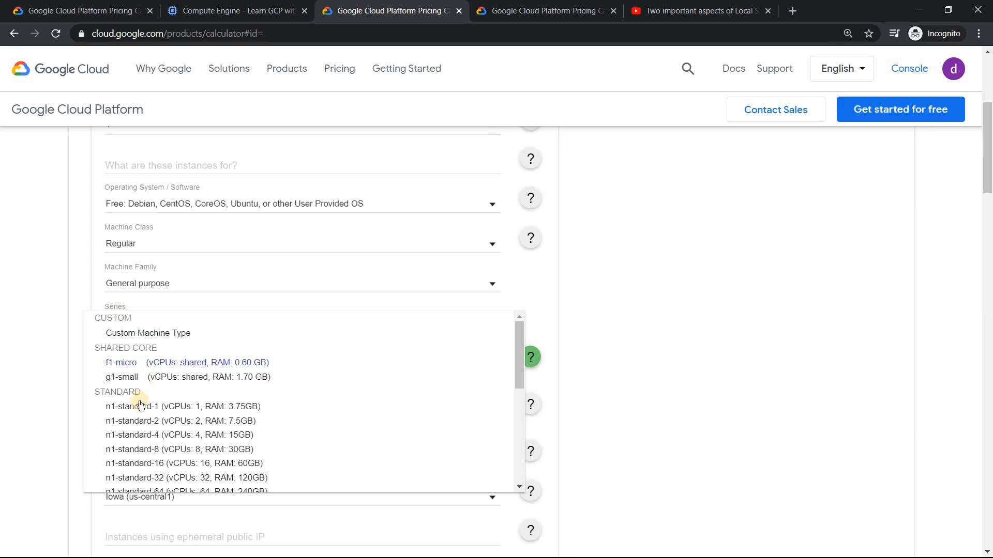
{"action": "left_click", "coordinate": [136, 408]}
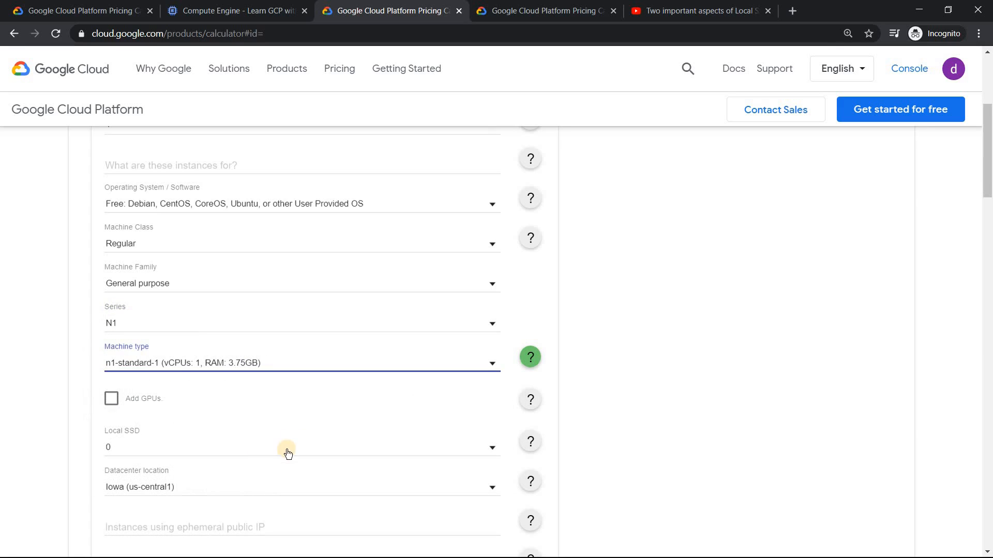
Enable GPUs for the instance, set the number of GPUs to 1, and review the available GPU types
{"action": "left_click", "coordinate": [112, 398]}
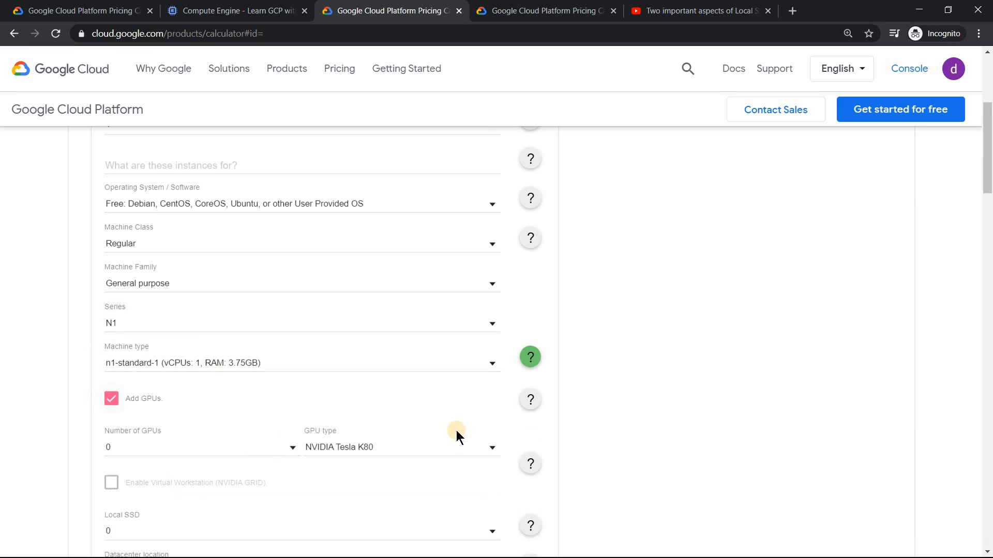
{"action": "left_click_drag", "start_coordinate": [988, 155], "coordinate": [988, 182]}
{"action": "left_click", "coordinate": [211, 303]}
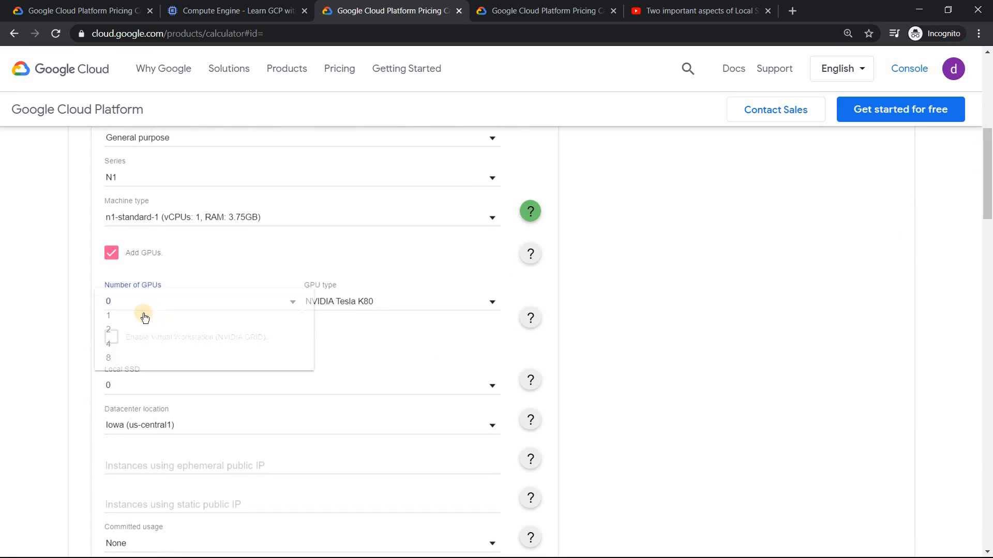
{"action": "left_click", "coordinate": [111, 316]}
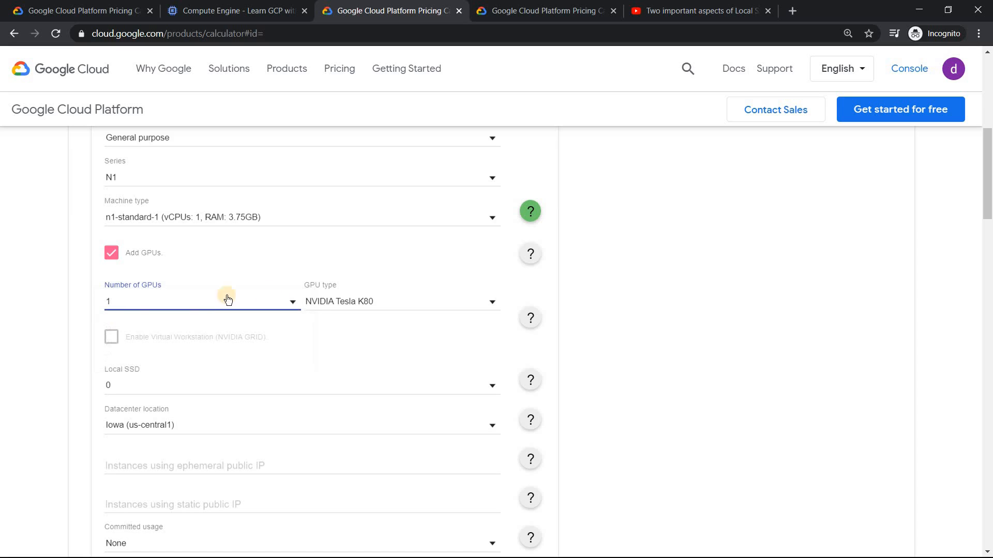
{"action": "left_click", "coordinate": [372, 306]}
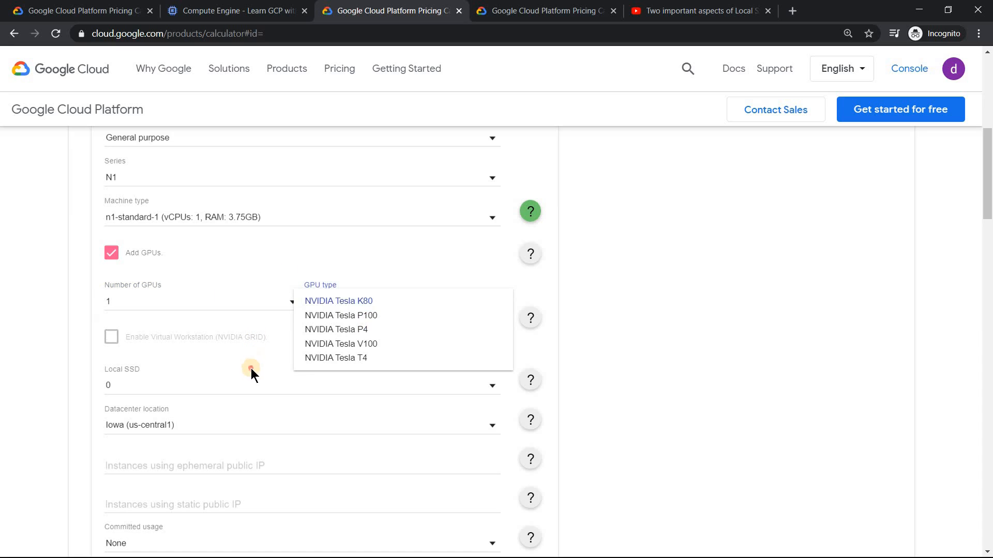
{"action": "left_click", "coordinate": [789, 271]}
Set the datacenter location of the GPU instance to Mumbai (asia-south1)
{"action": "left_click_drag", "start_coordinate": [988, 185], "coordinate": [987, 215]}
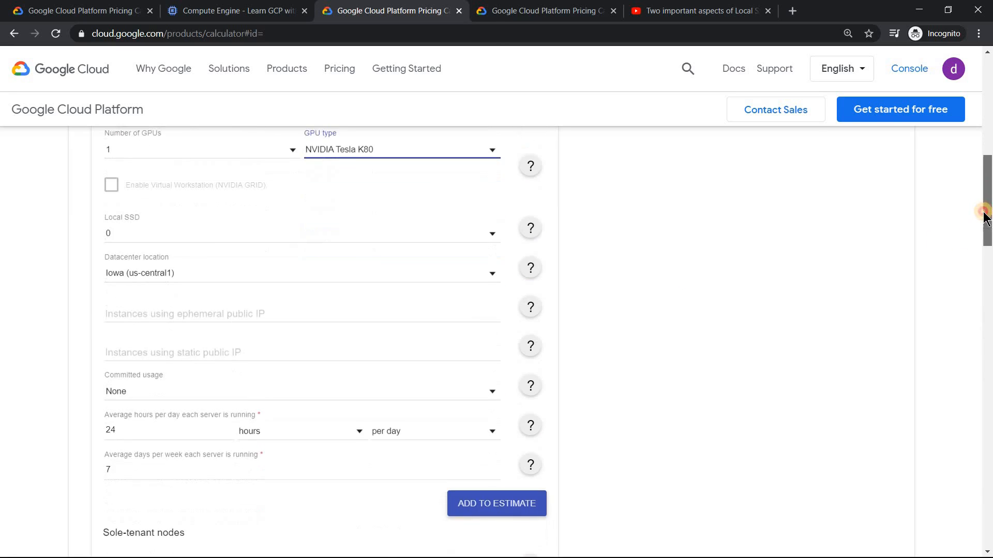
{"action": "left_click", "coordinate": [381, 278]}
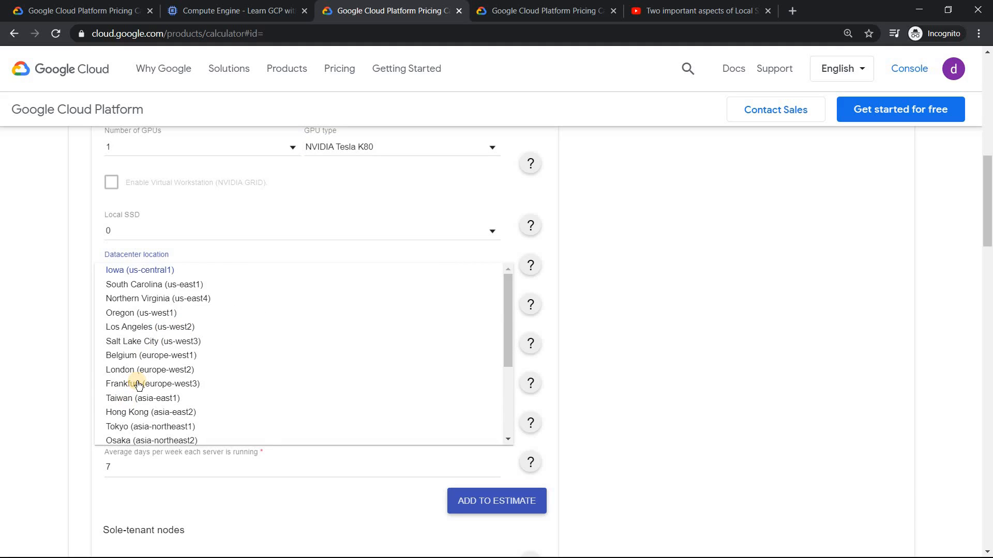
{"action": "scroll", "coordinate": [139, 385], "scroll_direction": "down", "scroll_amount": 3}
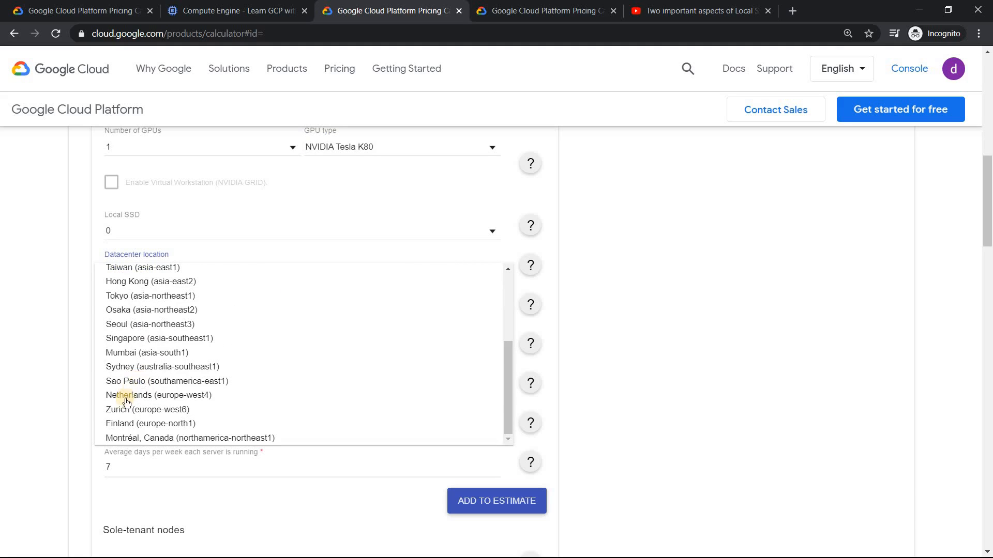
{"action": "left_click", "coordinate": [141, 351]}
Review the GPU types offered for the Mumbai region and set the GPU type to NVIDIA Tesla P4
{"action": "left_click", "coordinate": [433, 147]}
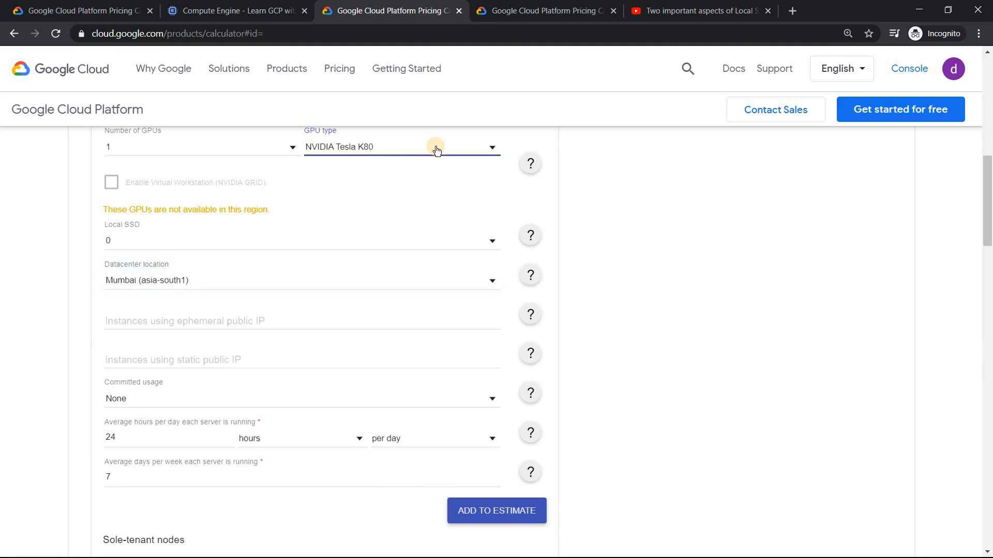
{"action": "left_click", "coordinate": [393, 229]}
{"action": "scroll", "coordinate": [986, 207], "scroll_direction": "up", "scroll_amount": 3}
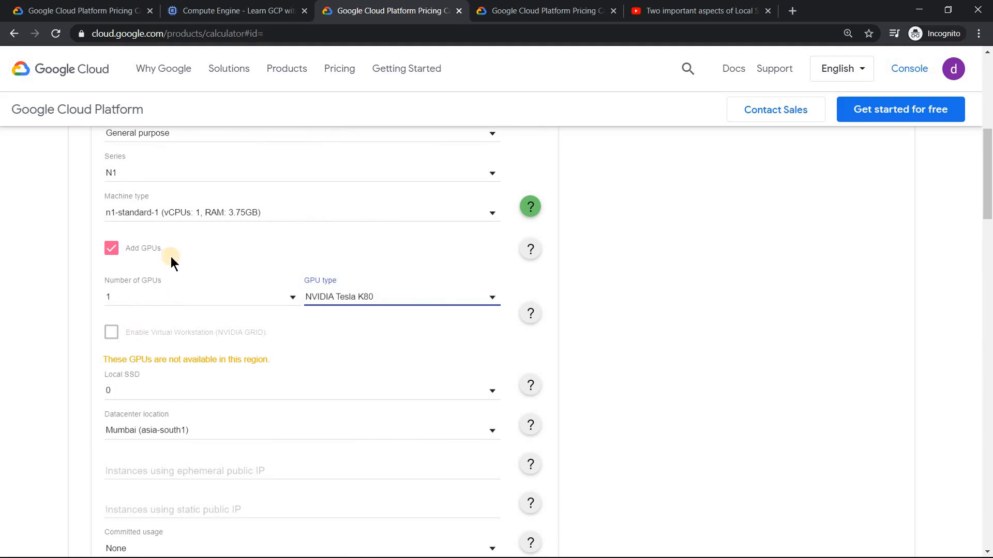
{"action": "left_click", "coordinate": [430, 298]}
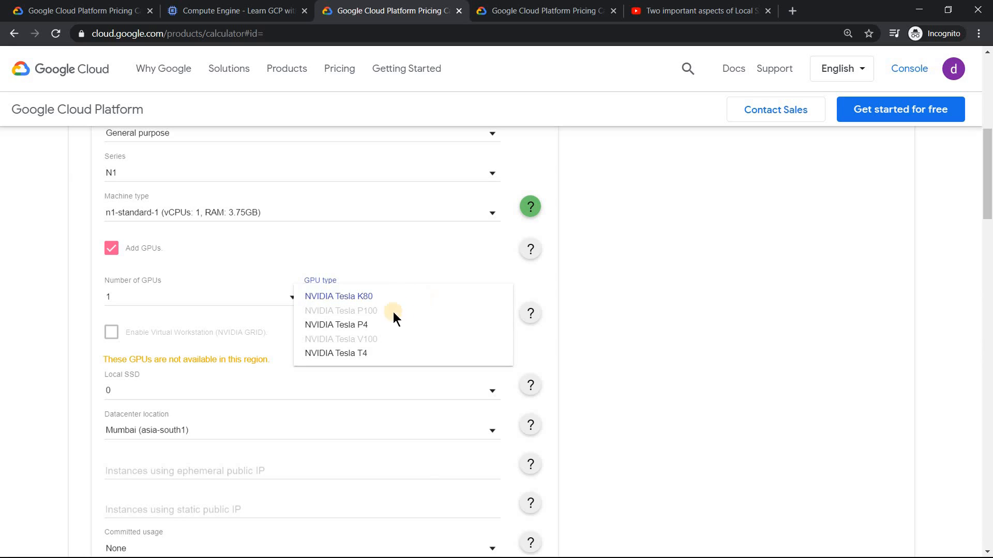
{"action": "left_click", "coordinate": [365, 325]}
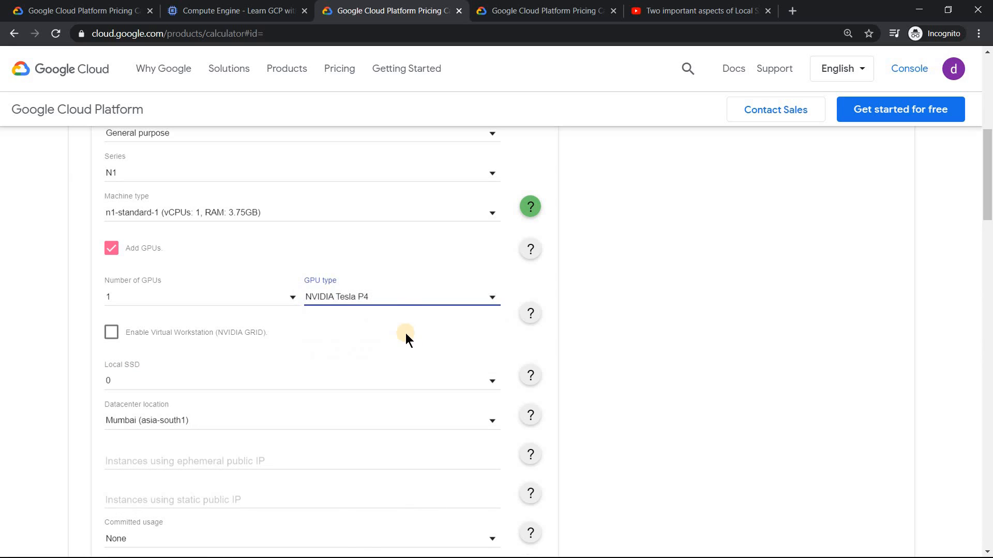
Try NVIDIA Tesla T4 as the GPU type and return the selection to NVIDIA Tesla P4
{"action": "left_click", "coordinate": [395, 293]}
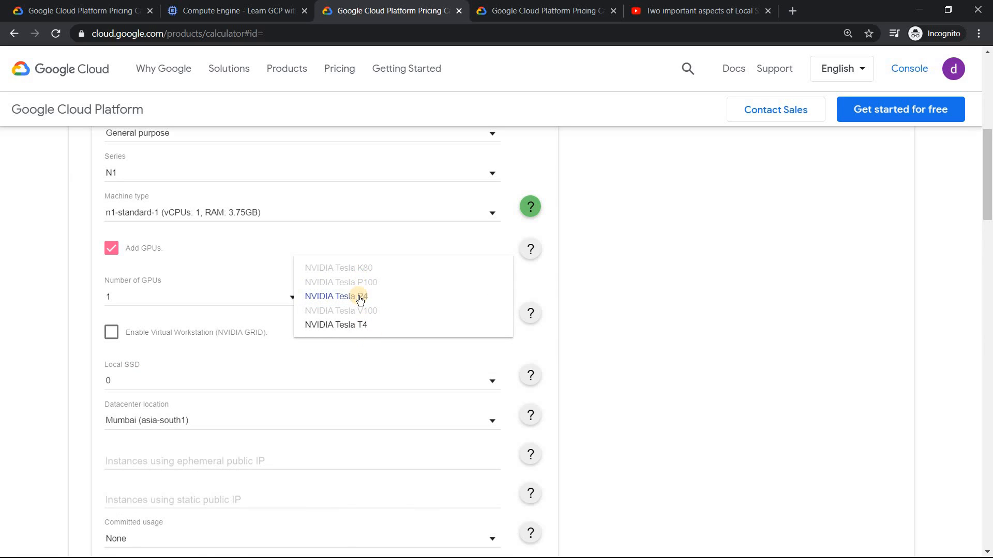
{"action": "left_click", "coordinate": [359, 299]}
{"action": "left_click", "coordinate": [377, 295]}
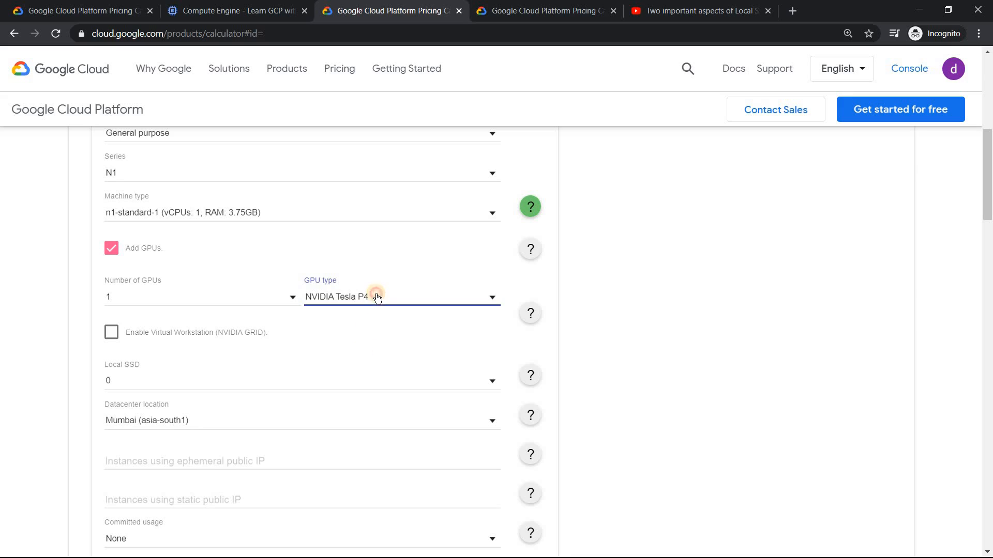
{"action": "left_click", "coordinate": [370, 330]}
{"action": "left_click_drag", "start_coordinate": [984, 166], "coordinate": [855, 220]}
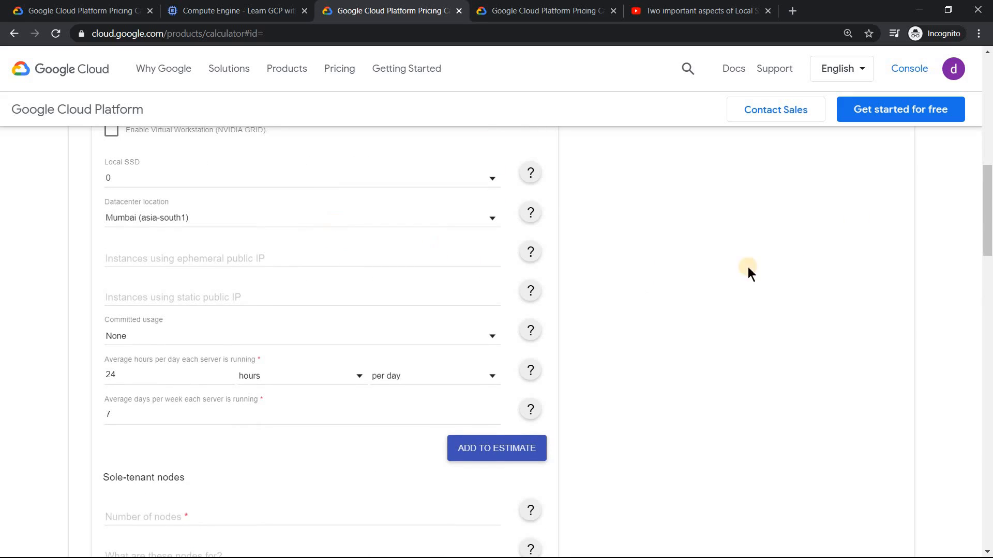
{"action": "left_click_drag", "start_coordinate": [985, 246], "coordinate": [821, 216]}
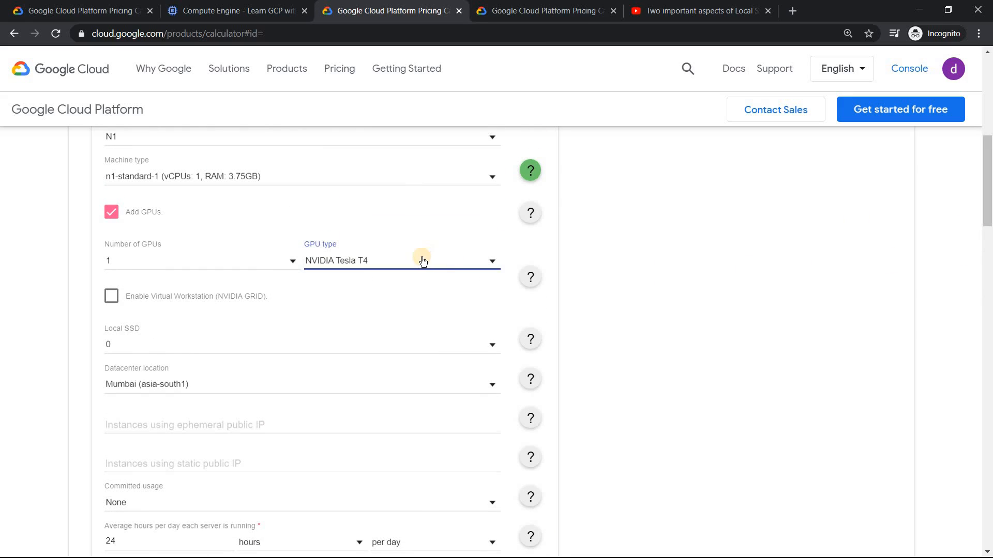
{"action": "left_click", "coordinate": [403, 267]}
{"action": "left_click", "coordinate": [372, 235]}
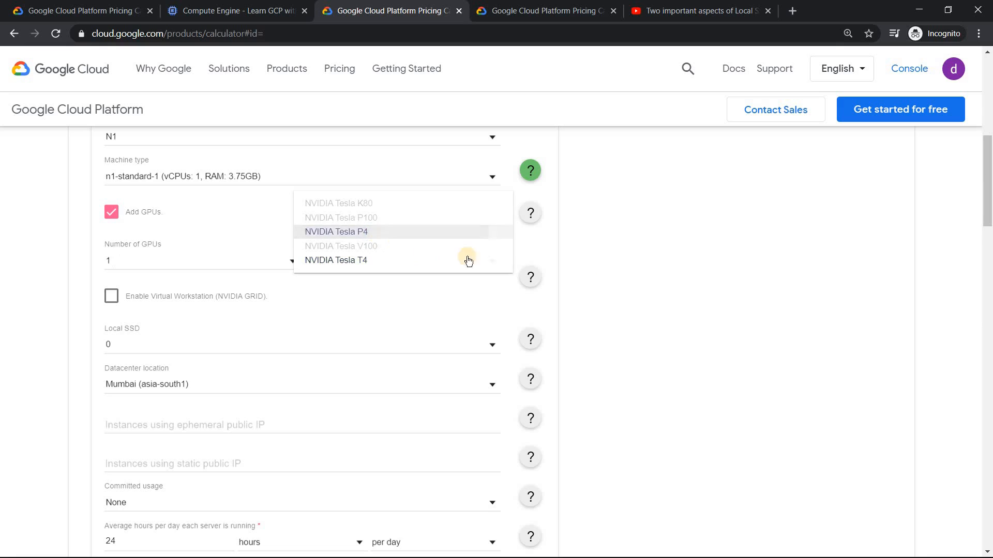
Add the configured Compute Engine instance to the estimate and highlight its GPU dies entry
{"action": "mouse_move", "coordinate": [987, 194]}
{"action": "left_mouse_down"}
{"action": "mouse_move", "coordinate": [988, 145]}
{"action": "mouse_move", "coordinate": [987, 195]}
{"action": "left_mouse_up"}
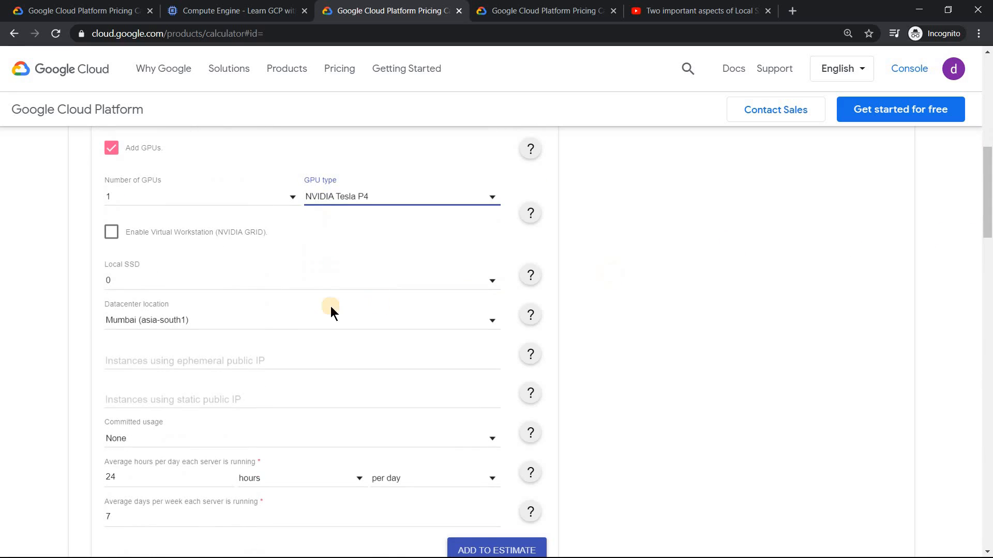
{"action": "left_click", "coordinate": [518, 552]}
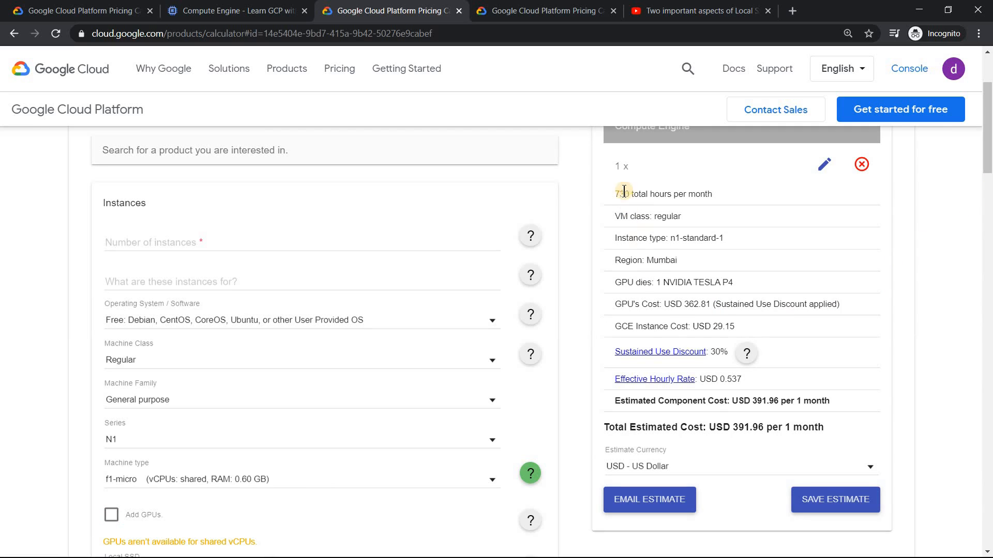
{"action": "left_click_drag", "start_coordinate": [656, 282], "coordinate": [731, 279]}
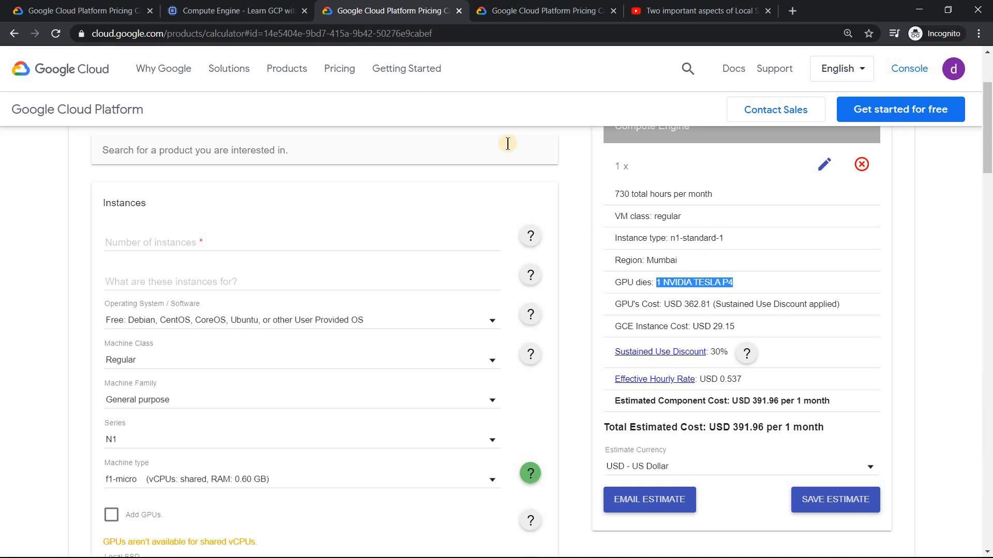
On the Compute Engine instance creation page, add 1 NVIDIA Tesla T4 GPU and compare the offered GPU types with the calculator's estimate
{"action": "left_click", "coordinate": [226, 8]}
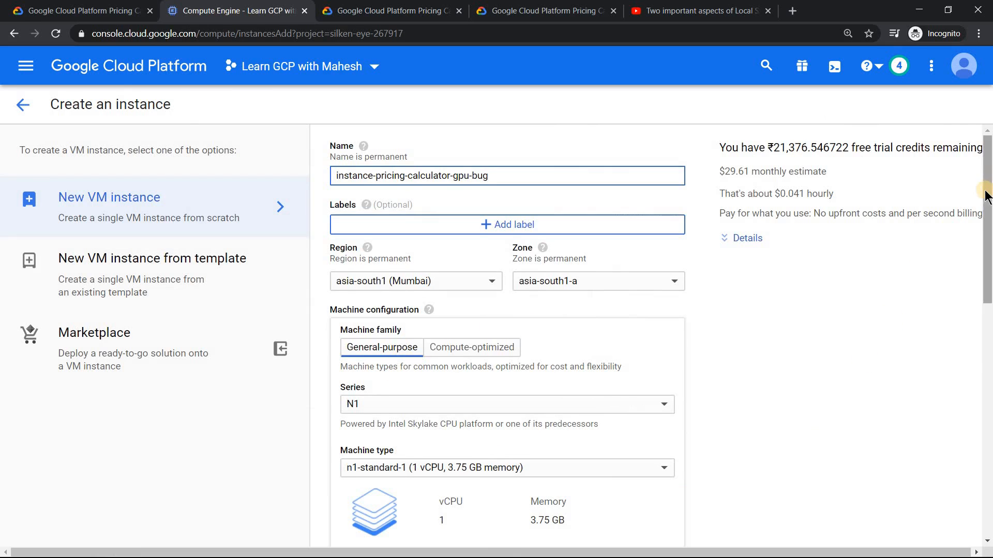
{"action": "scroll", "coordinate": [979, 206], "scroll_direction": "down", "scroll_amount": 3}
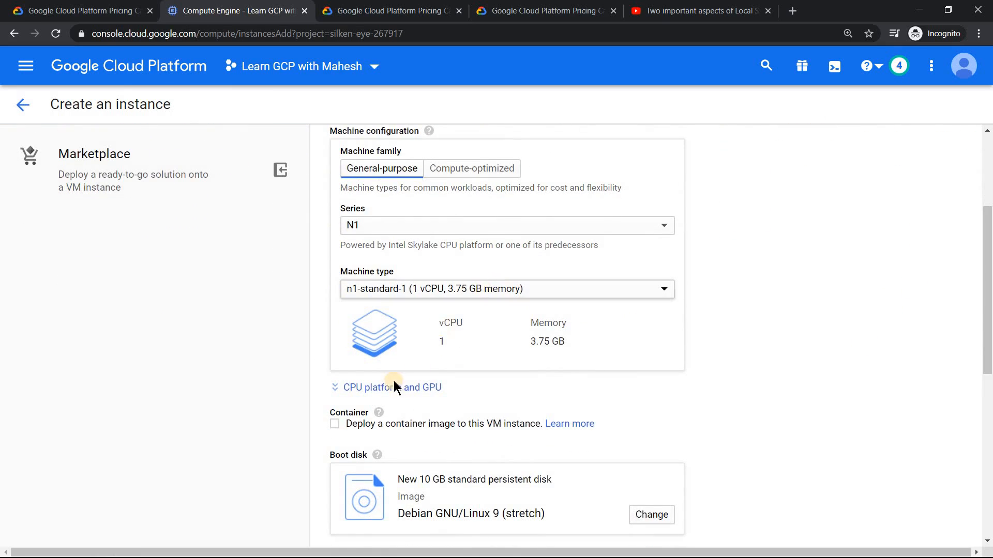
{"action": "left_click", "coordinate": [362, 389]}
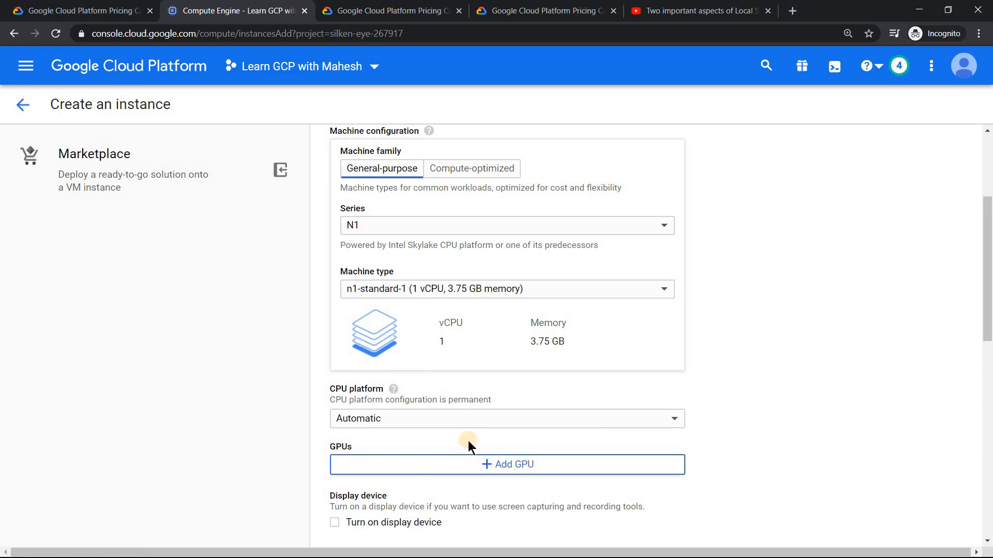
{"action": "left_click", "coordinate": [478, 471]}
{"action": "left_click_drag", "start_coordinate": [983, 242], "coordinate": [979, 261]}
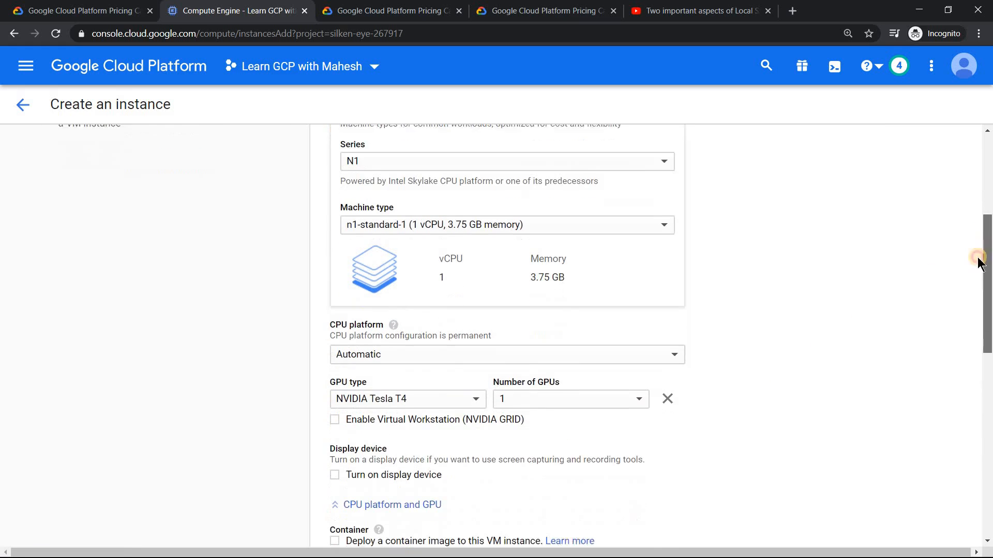
{"action": "left_click", "coordinate": [462, 392]}
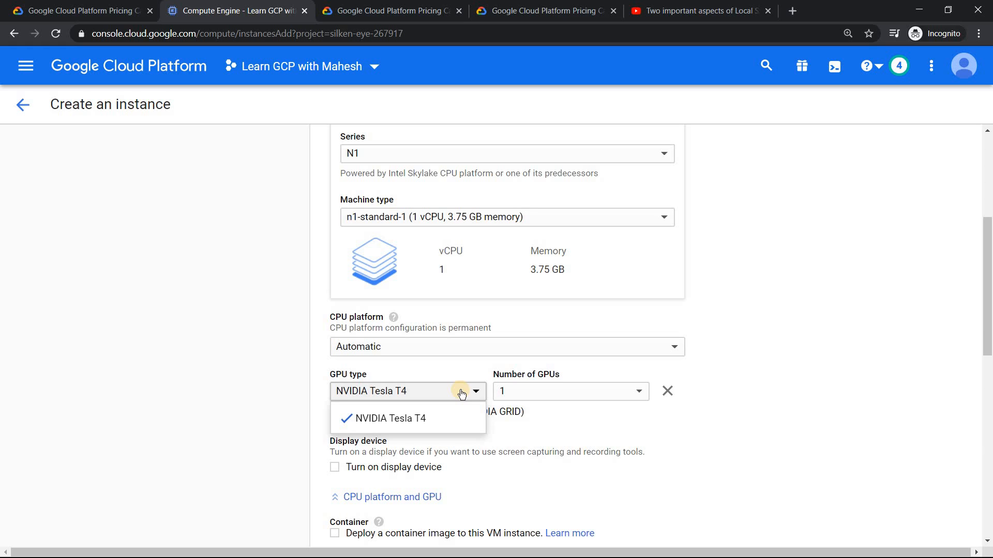
{"action": "left_click", "coordinate": [362, 10]}
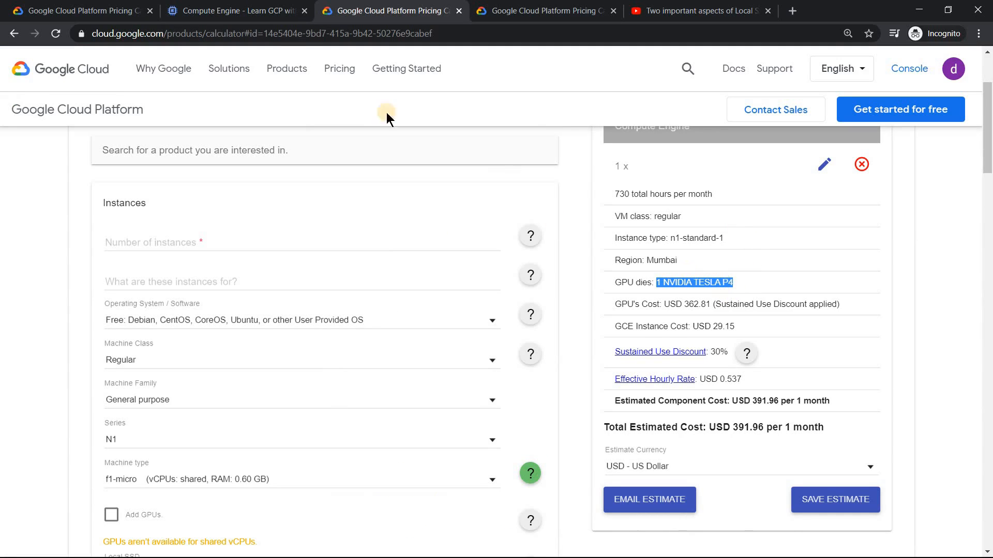
Return to the instance creation page, set the zone to asia-south1-b, and check which GPU types it offers
{"action": "left_click", "coordinate": [238, 11]}
{"action": "left_click_drag", "start_coordinate": [988, 266], "coordinate": [988, 209]}
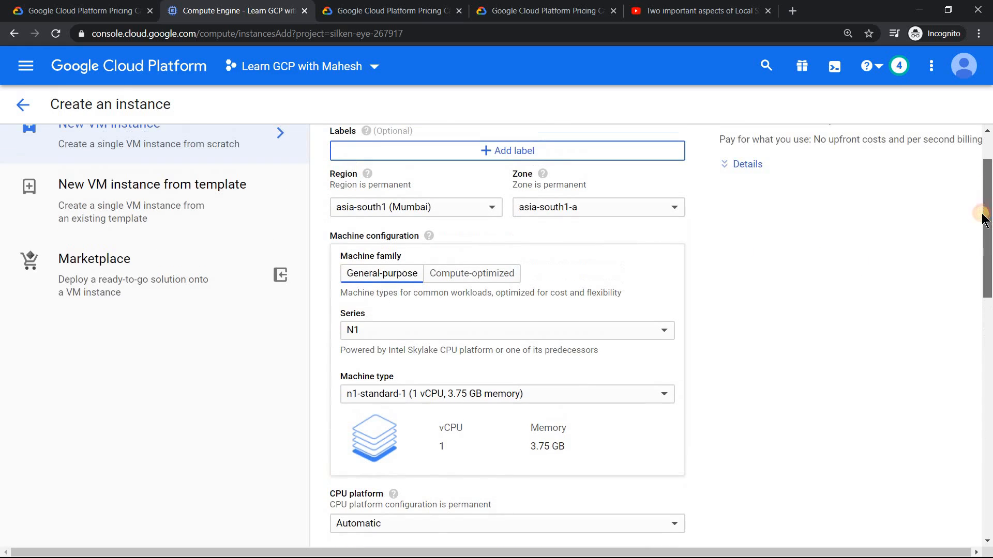
{"action": "left_click", "coordinate": [663, 208]}
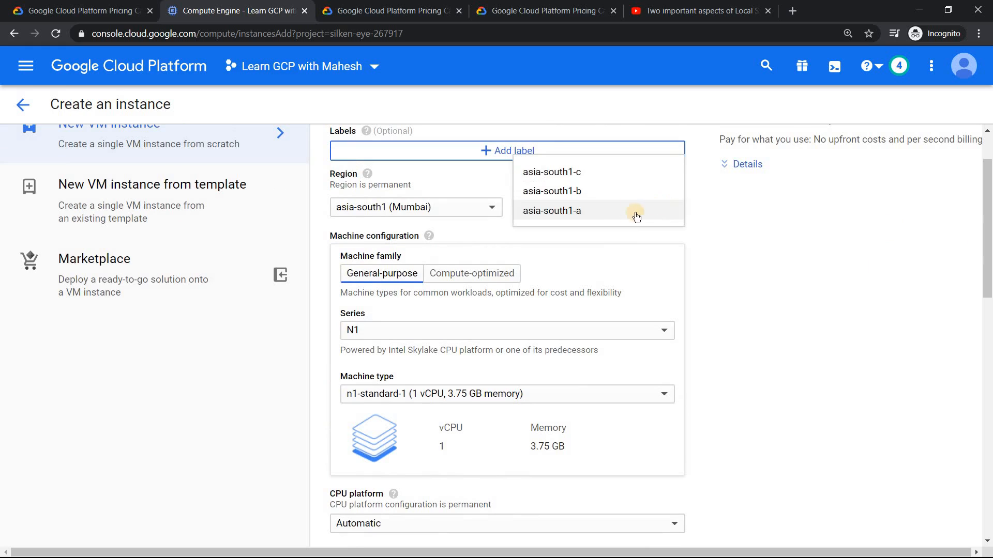
{"action": "left_click", "coordinate": [603, 194]}
{"action": "left_click_drag", "start_coordinate": [986, 196], "coordinate": [988, 284]}
{"action": "left_click", "coordinate": [454, 374]}
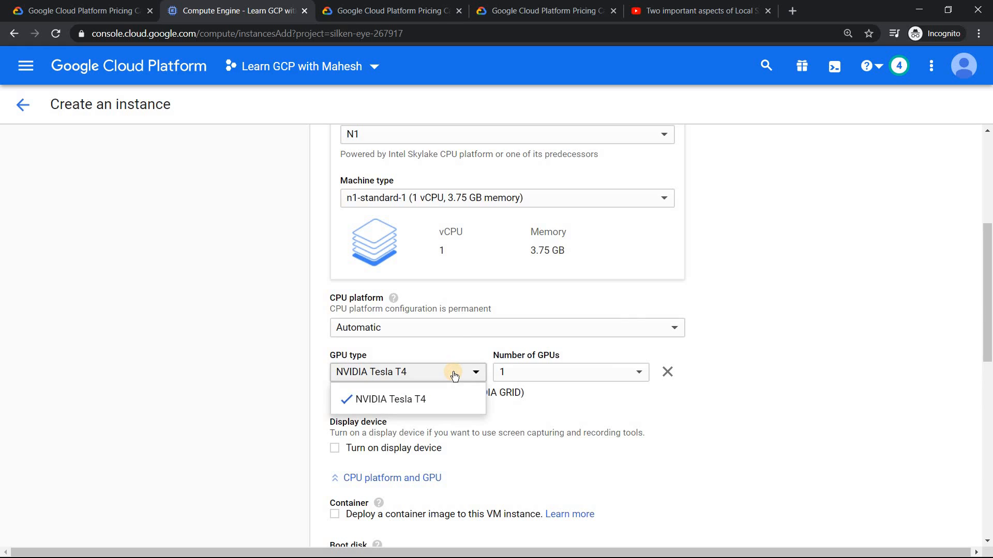
Change the zone to asia-south1-c and check its GPU availability
{"action": "left_click_drag", "start_coordinate": [988, 263], "coordinate": [988, 208]}
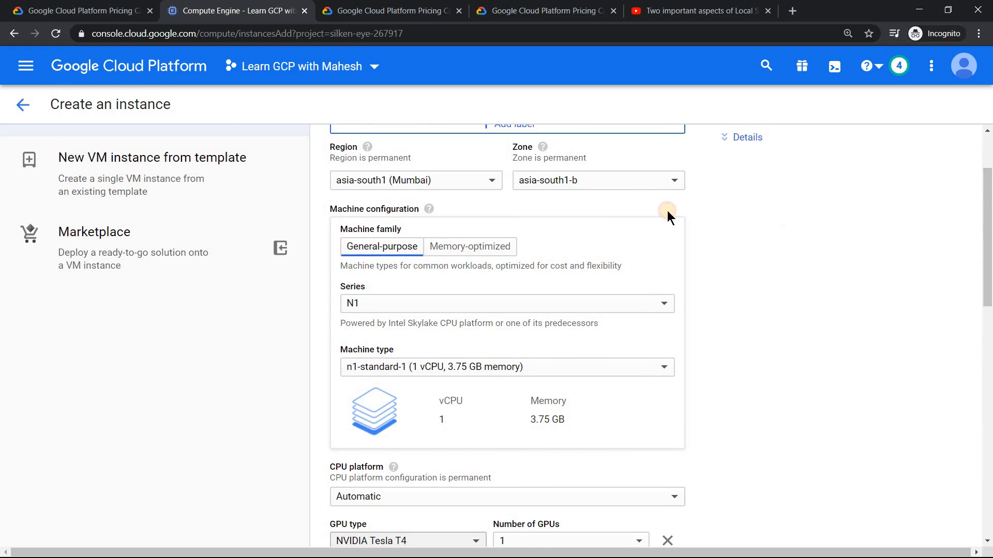
{"action": "left_click", "coordinate": [650, 178]}
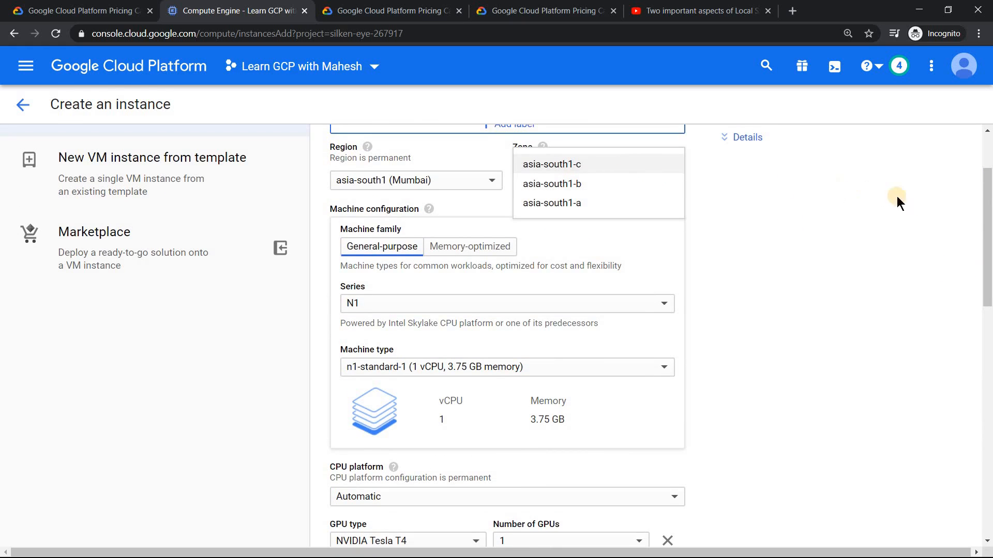
{"action": "left_click_drag", "start_coordinate": [988, 222], "coordinate": [988, 292]}
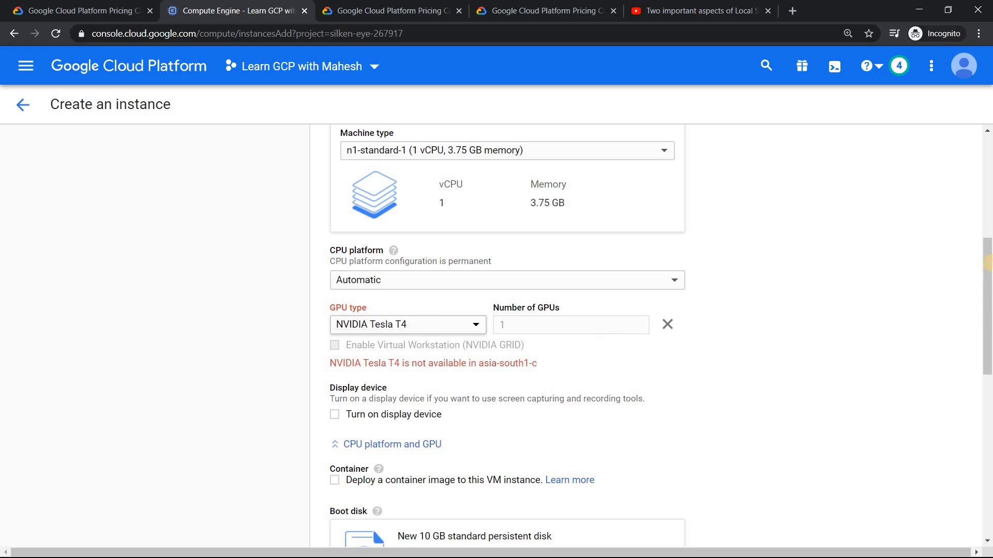
{"action": "left_click_drag", "start_coordinate": [988, 281], "coordinate": [988, 204]}
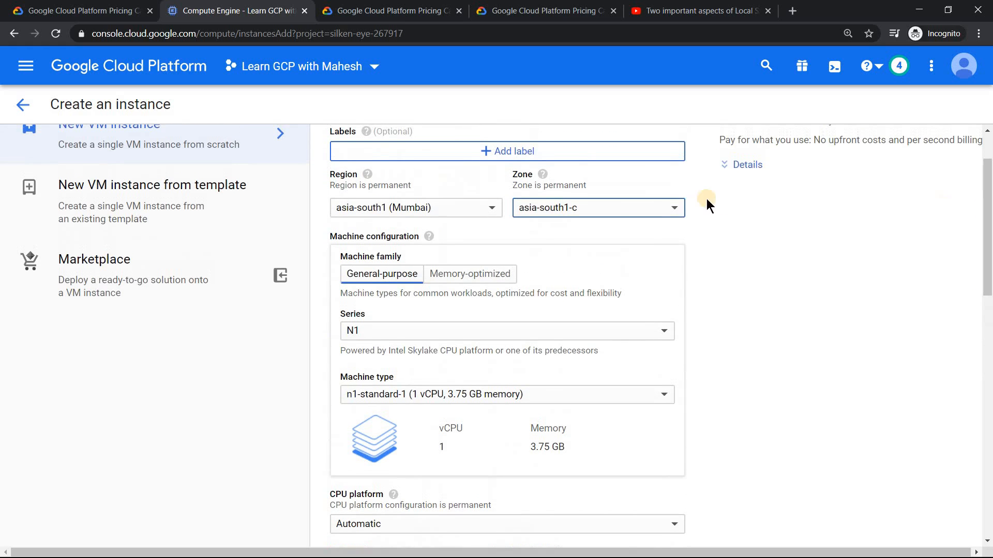
Set the zone back to asia-south1-a and check the GPU types offered there
{"action": "left_click", "coordinate": [633, 210]}
{"action": "left_click", "coordinate": [581, 247]}
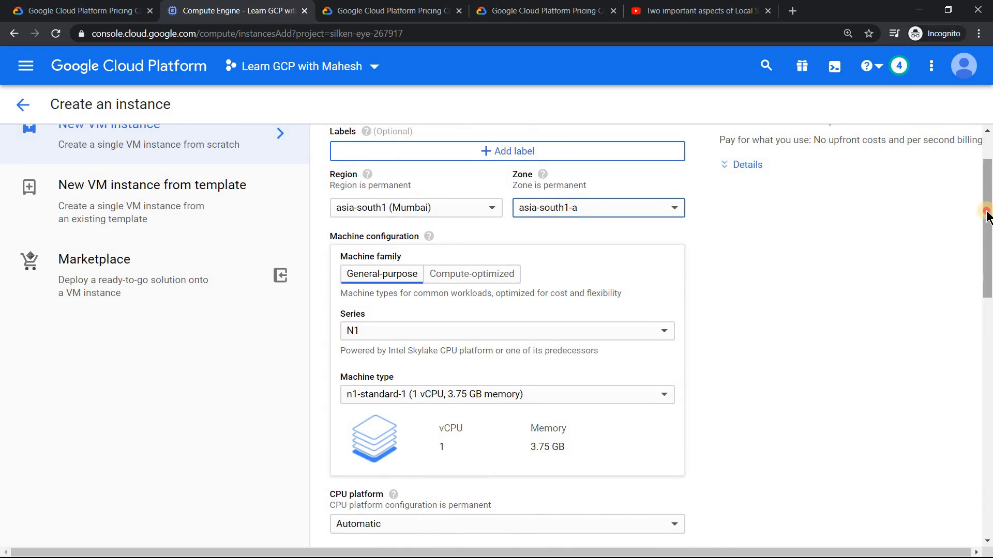
{"action": "left_click_drag", "start_coordinate": [986, 215], "coordinate": [986, 285]}
{"action": "left_click", "coordinate": [448, 357]}
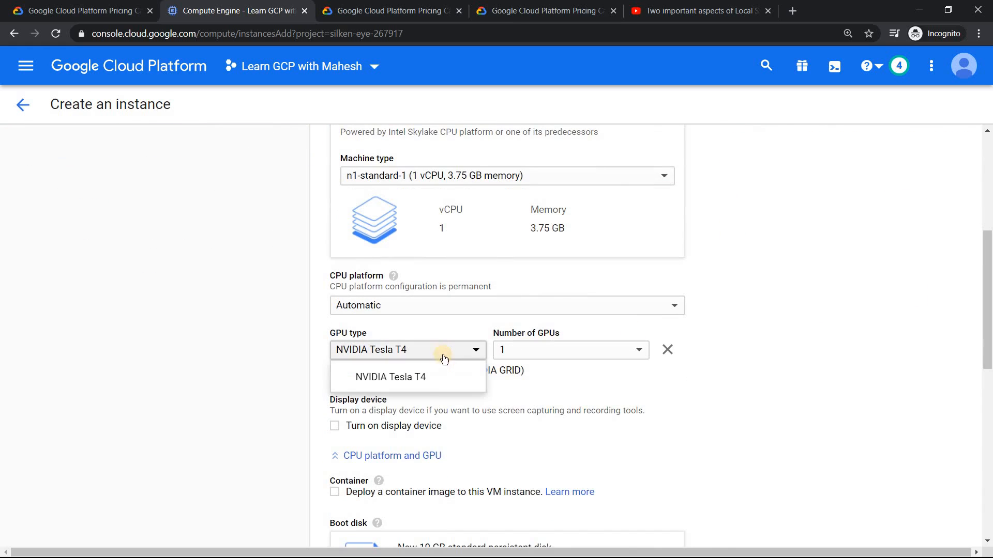
Highlight the calculator's total estimated cost and compare it with the detailed monthly cost breakdown on the Compute Engine instance creation page
{"action": "left_click", "coordinate": [403, 7]}
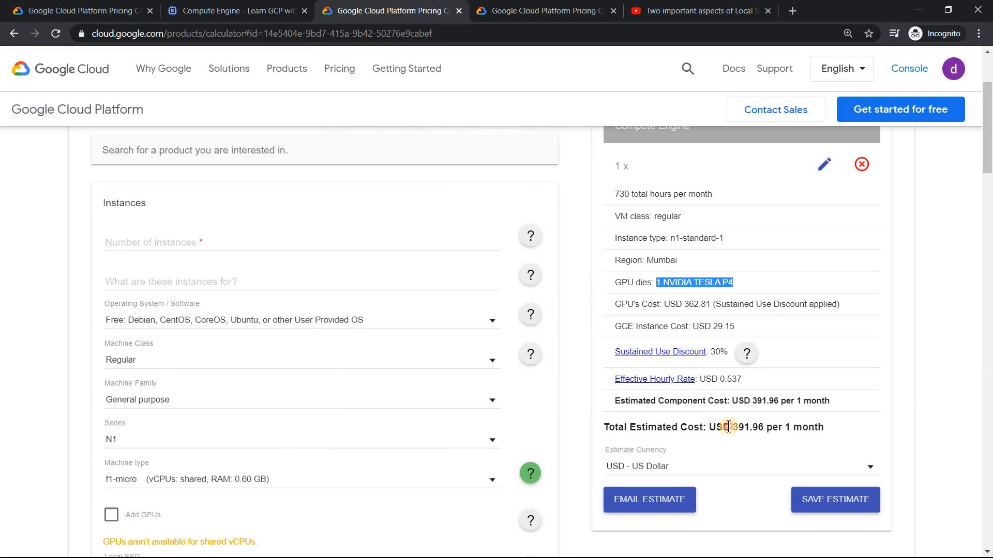
{"action": "left_click_drag", "start_coordinate": [730, 427], "coordinate": [767, 423]}
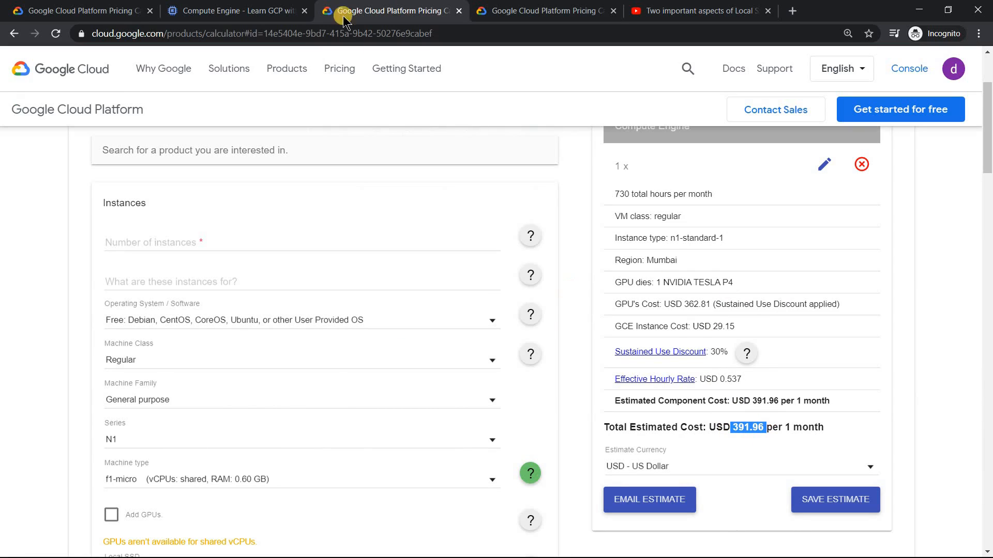
{"action": "left_click", "coordinate": [274, 10]}
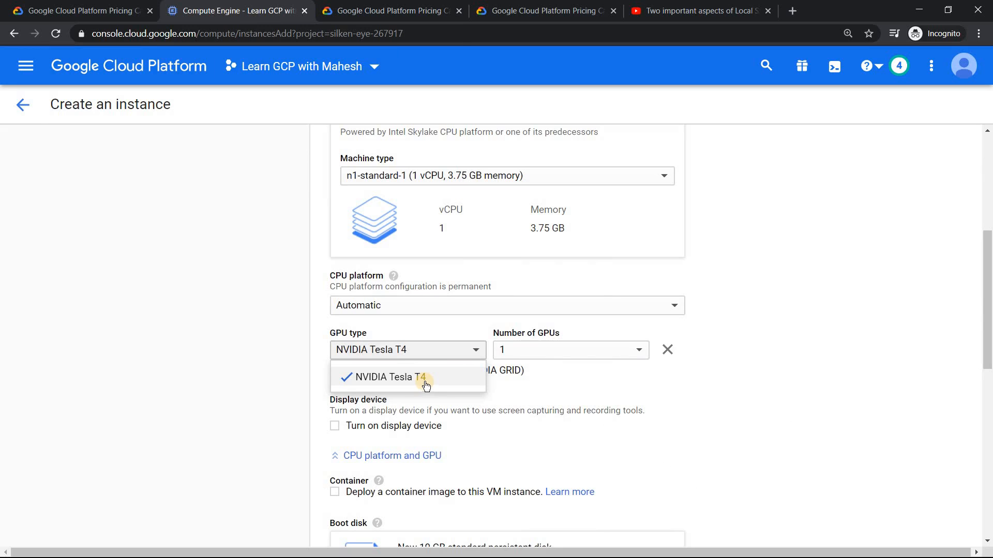
{"action": "left_click", "coordinate": [840, 278]}
{"action": "left_click_drag", "start_coordinate": [987, 298], "coordinate": [982, 194]}
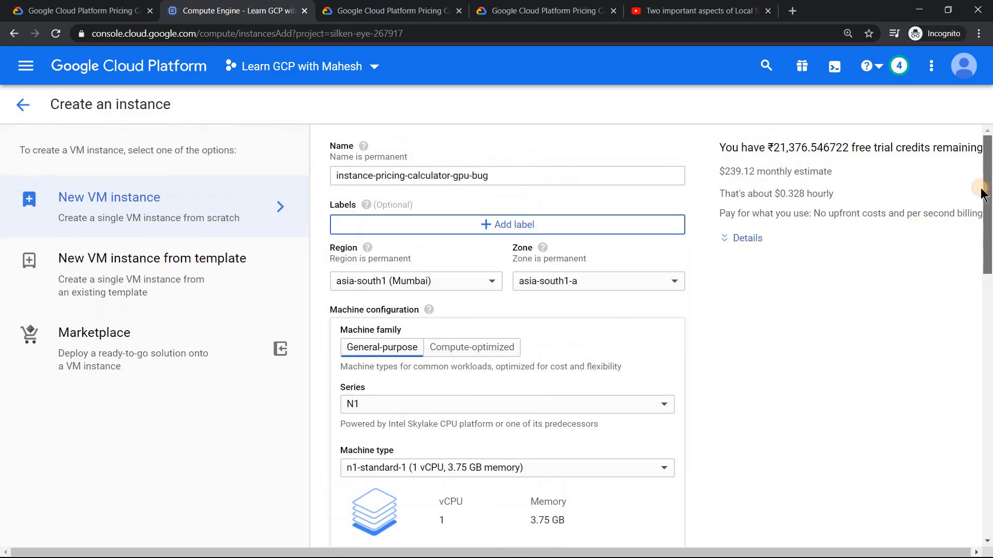
{"action": "left_click", "coordinate": [750, 239]}
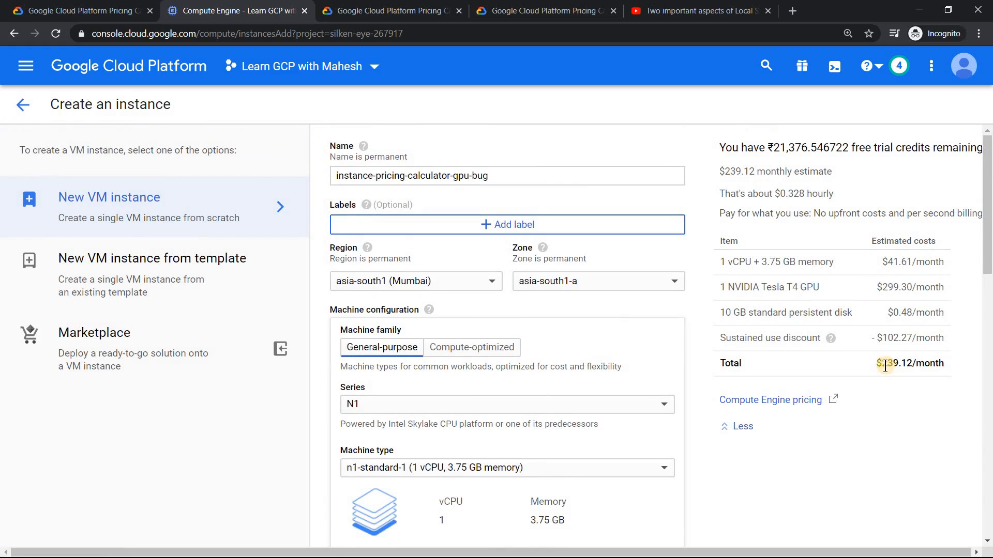
Highlight the console's monthly total, and update the calculator's Mumbai instance estimate to use the NVIDIA Tesla T4 GPU type
{"action": "left_click_drag", "start_coordinate": [877, 365], "coordinate": [908, 365]}
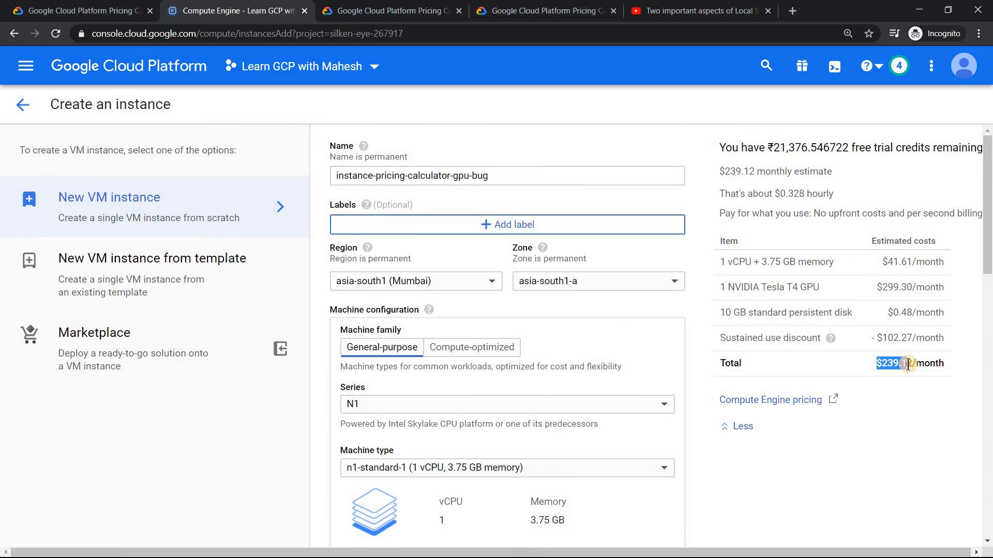
{"action": "left_click", "coordinate": [418, 11]}
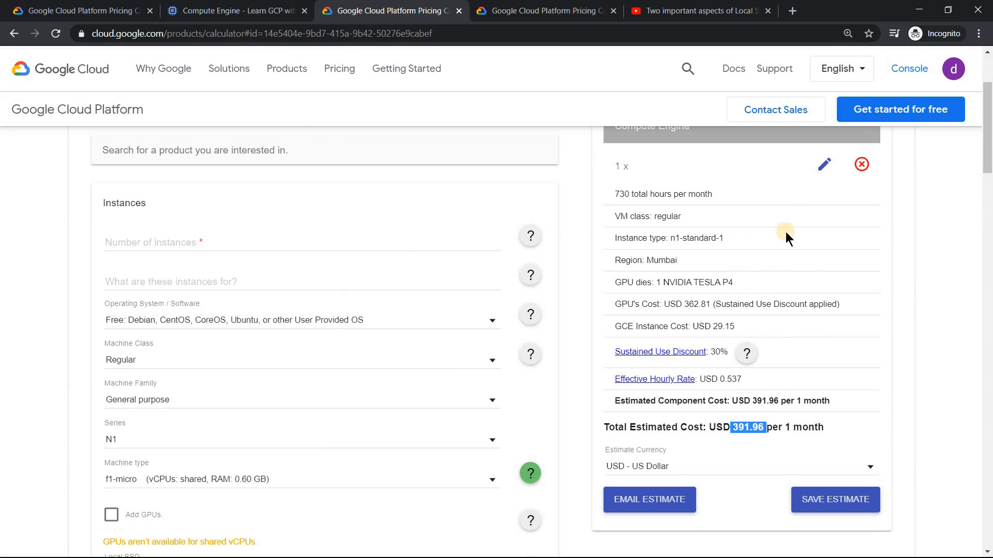
{"action": "left_click", "coordinate": [822, 165]}
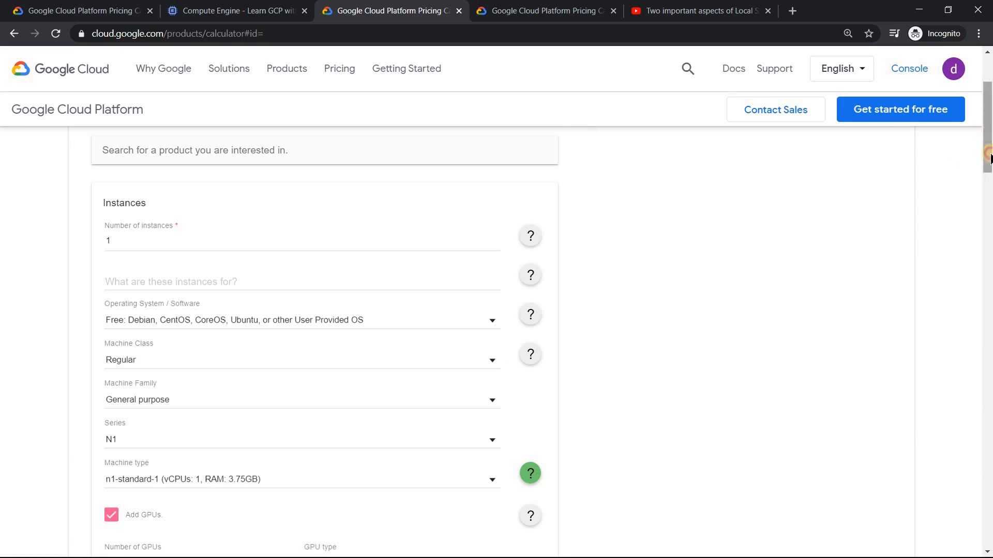
{"action": "left_click_drag", "start_coordinate": [987, 154], "coordinate": [987, 212]}
{"action": "left_click", "coordinate": [430, 240]}
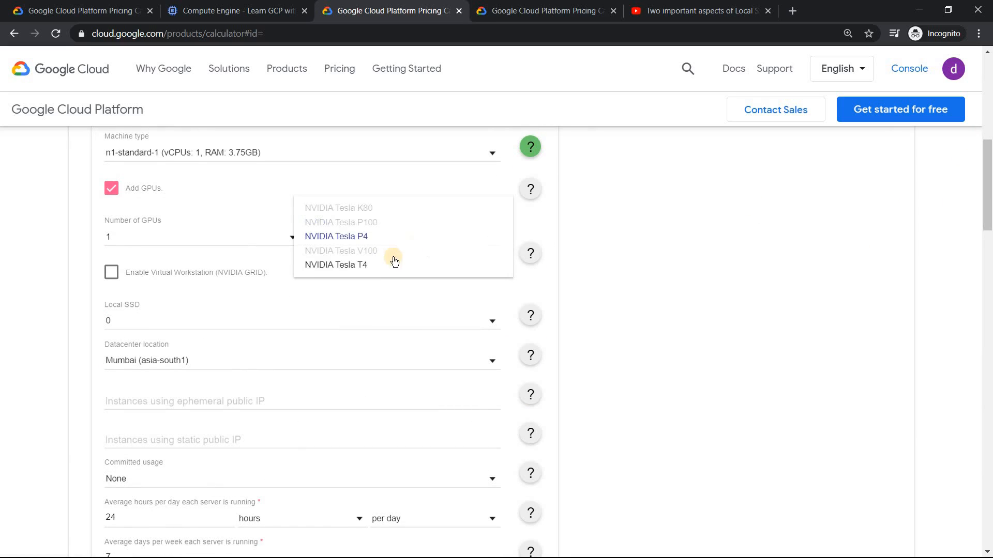
{"action": "left_click", "coordinate": [362, 265]}
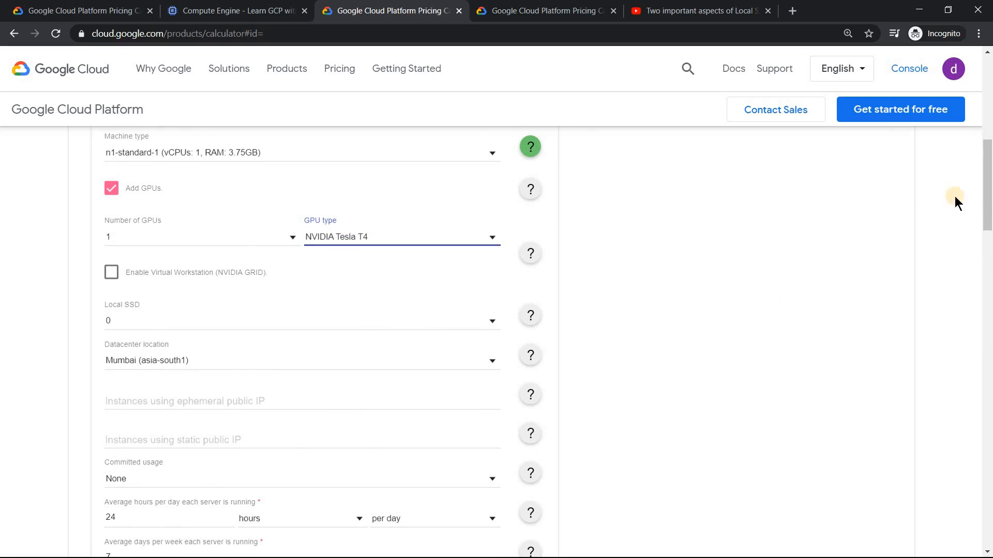
{"action": "left_click_drag", "start_coordinate": [983, 199], "coordinate": [989, 289]}
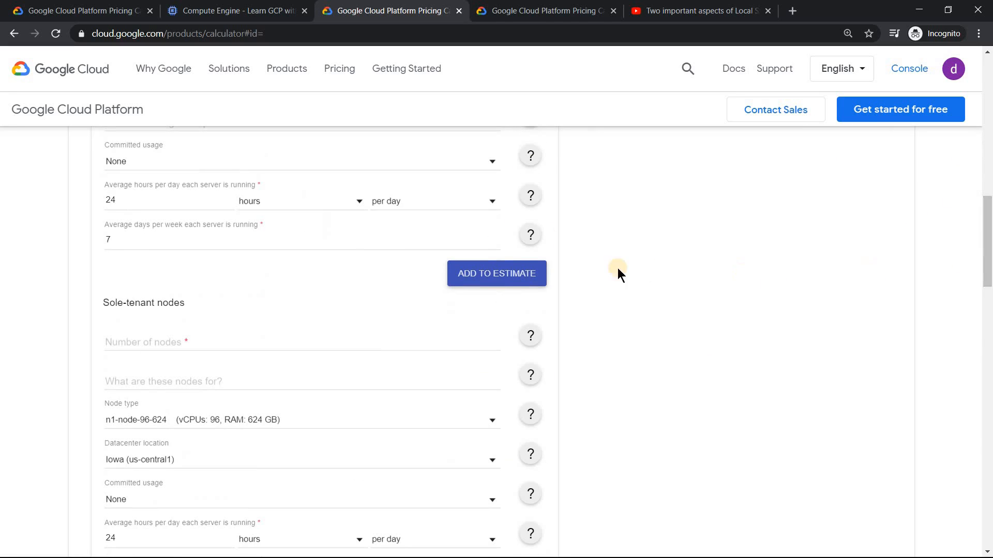
{"action": "left_click", "coordinate": [510, 274]}
Add a persistent disk in Mumbai (asia-south1) with 10 GB of standard provisioned space to the estimate
{"action": "left_click_drag", "start_coordinate": [986, 137], "coordinate": [988, 336]}
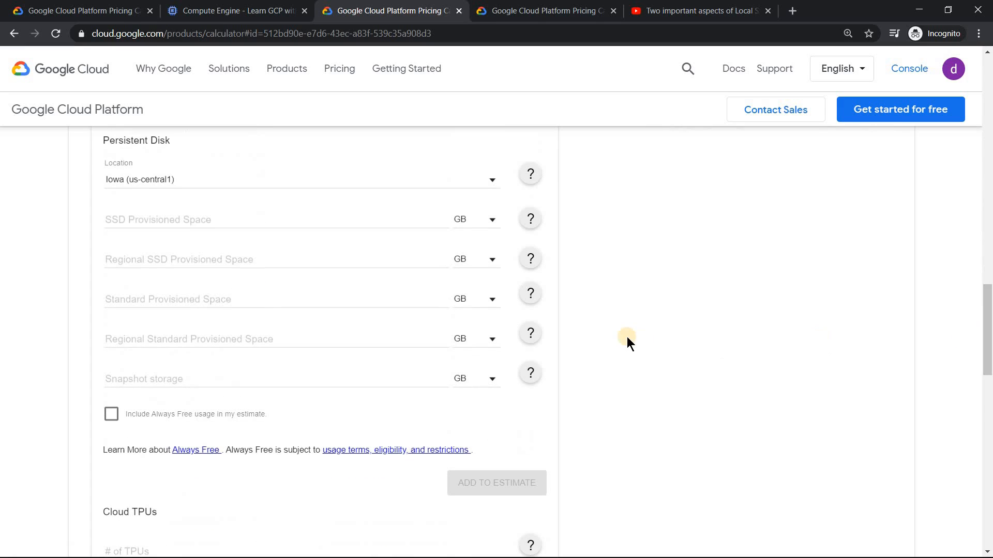
{"action": "left_click", "coordinate": [437, 179]}
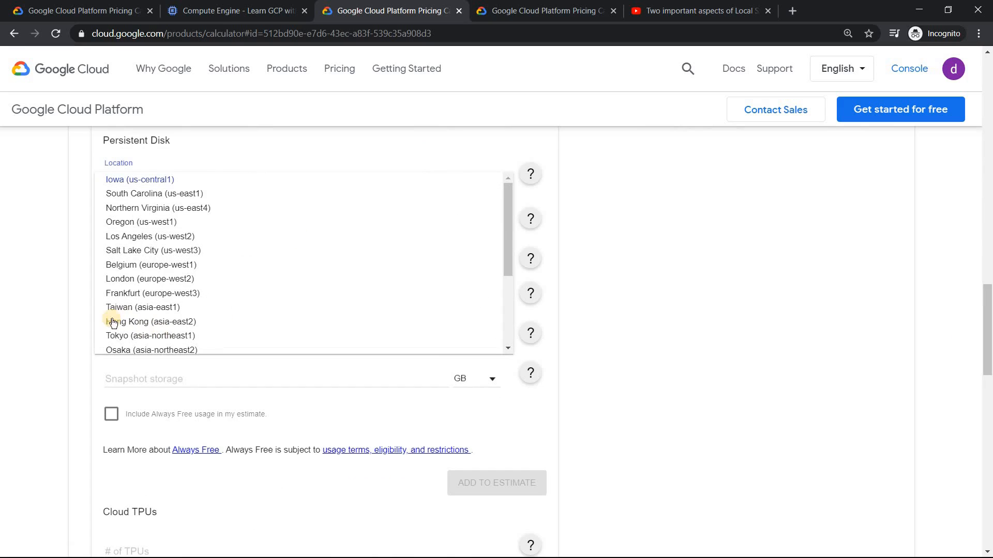
{"action": "left_click_drag", "start_coordinate": [510, 219], "coordinate": [506, 310]}
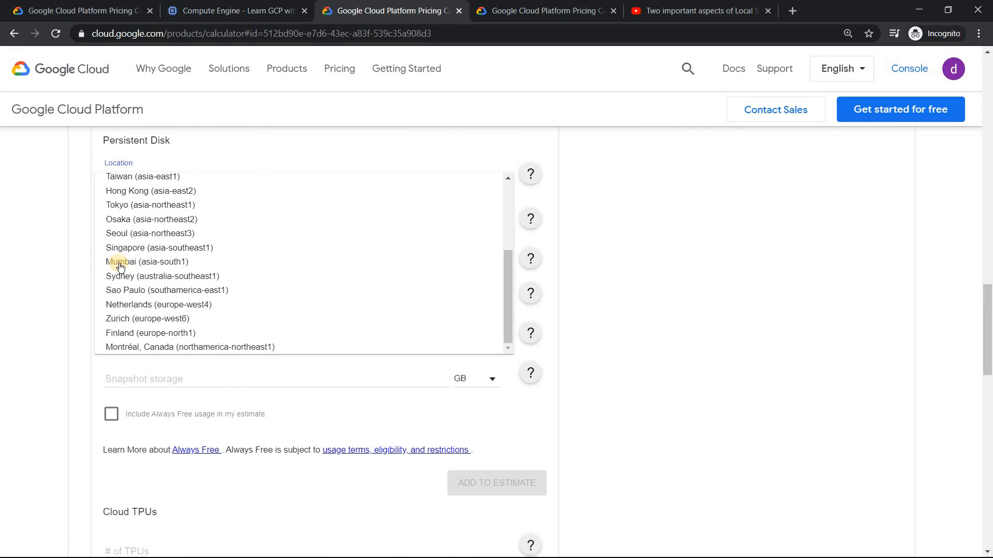
{"action": "left_click", "coordinate": [120, 263]}
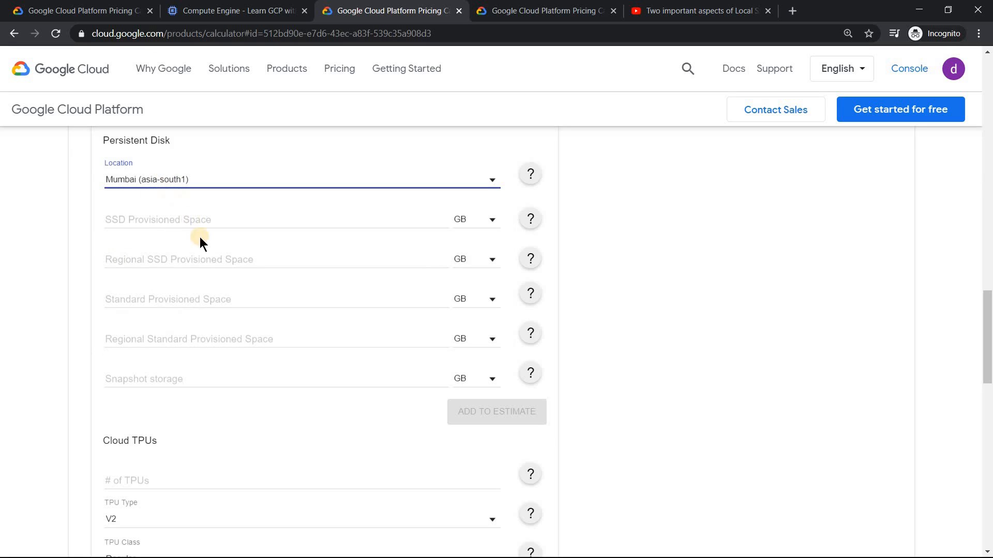
{"action": "left_click", "coordinate": [195, 299]}
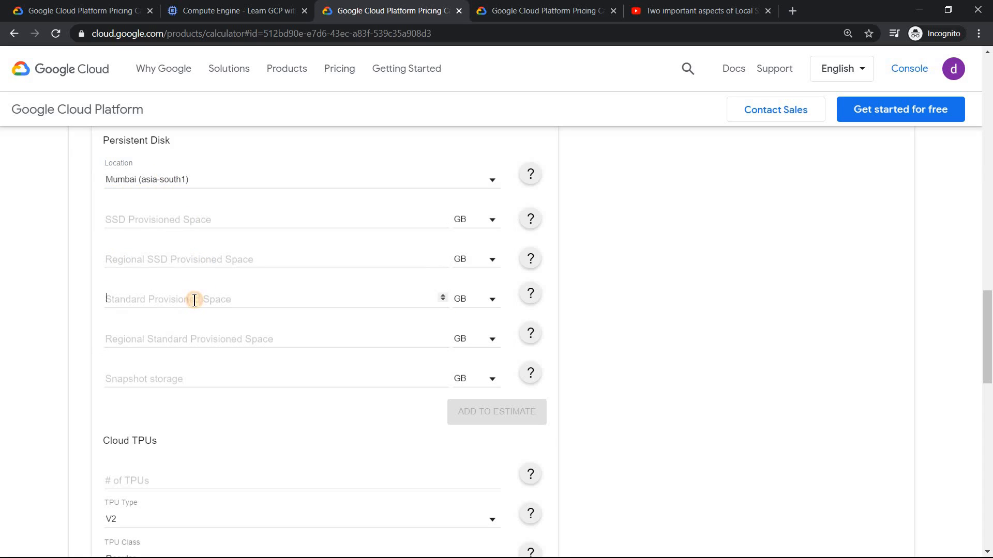
{"action": "type", "text": "10"}
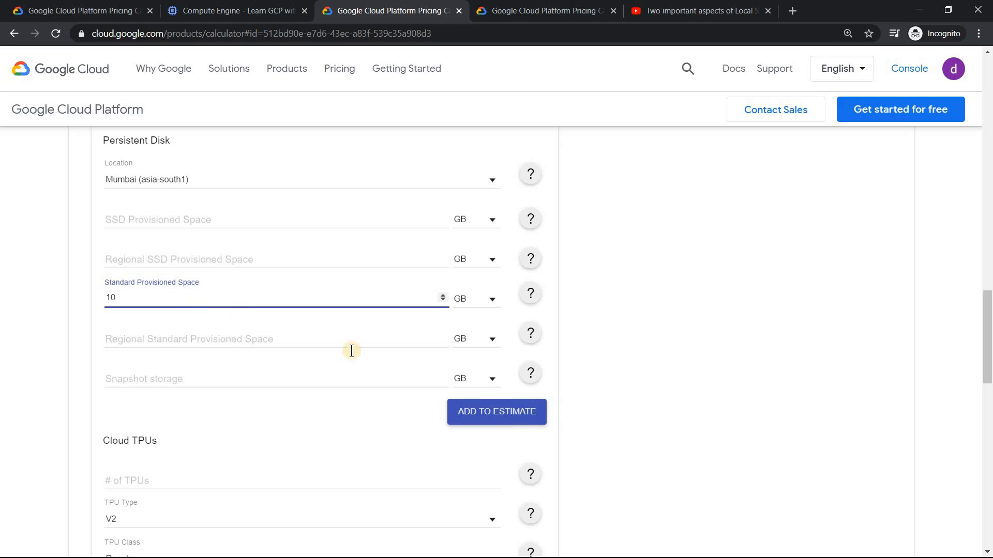
{"action": "left_click", "coordinate": [498, 414]}
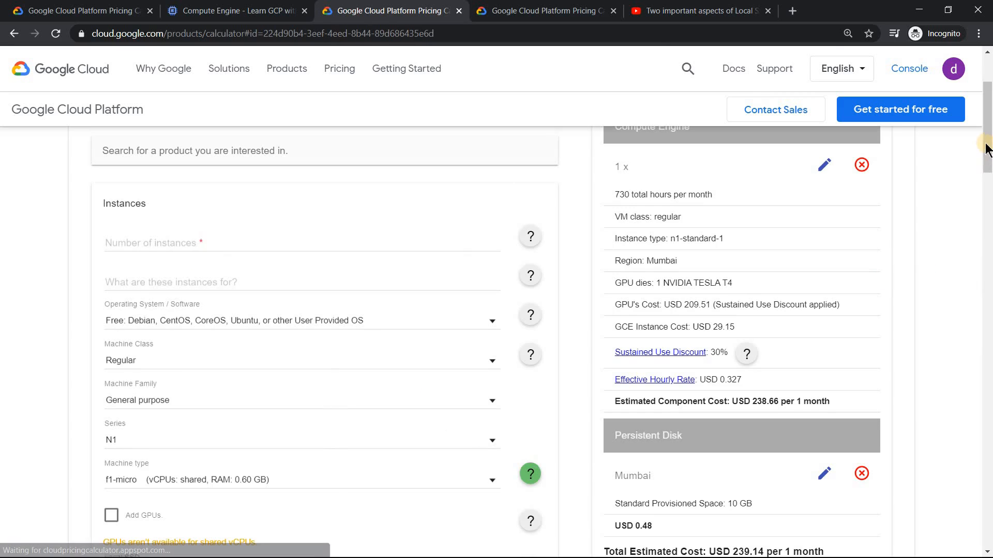
Highlight the updated total estimated cost, including the disk, and compare it with the monthly total on the instance creation page
{"action": "left_click_drag", "start_coordinate": [988, 150], "coordinate": [988, 191]}
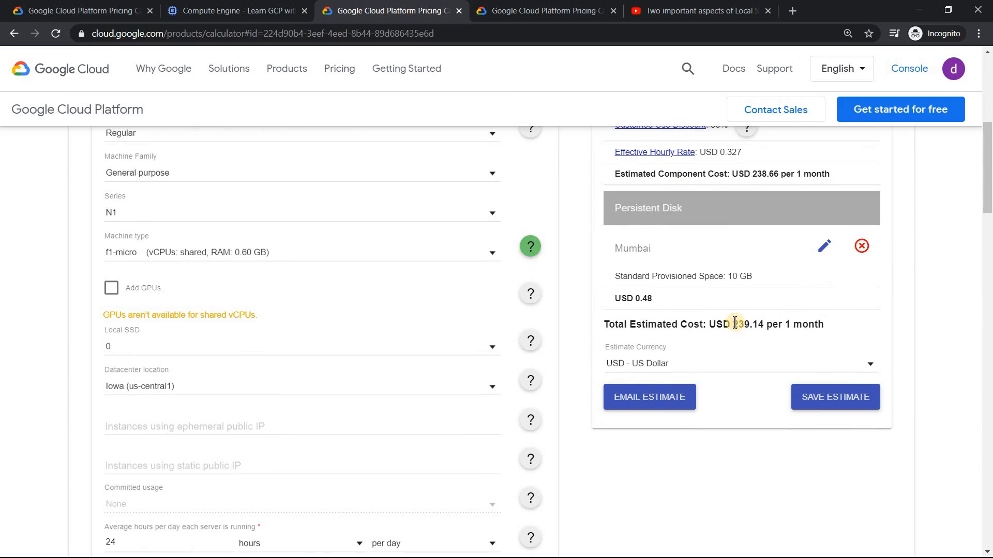
{"action": "left_click_drag", "start_coordinate": [733, 324], "coordinate": [773, 325]}
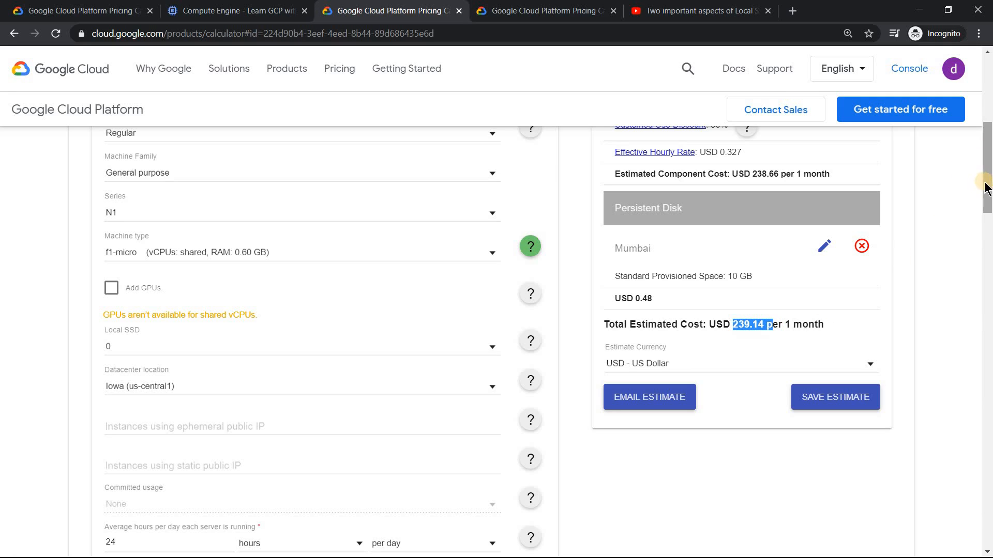
{"action": "left_click_drag", "start_coordinate": [986, 155], "coordinate": [987, 110]}
{"action": "left_click_drag", "start_coordinate": [988, 164], "coordinate": [969, 196]}
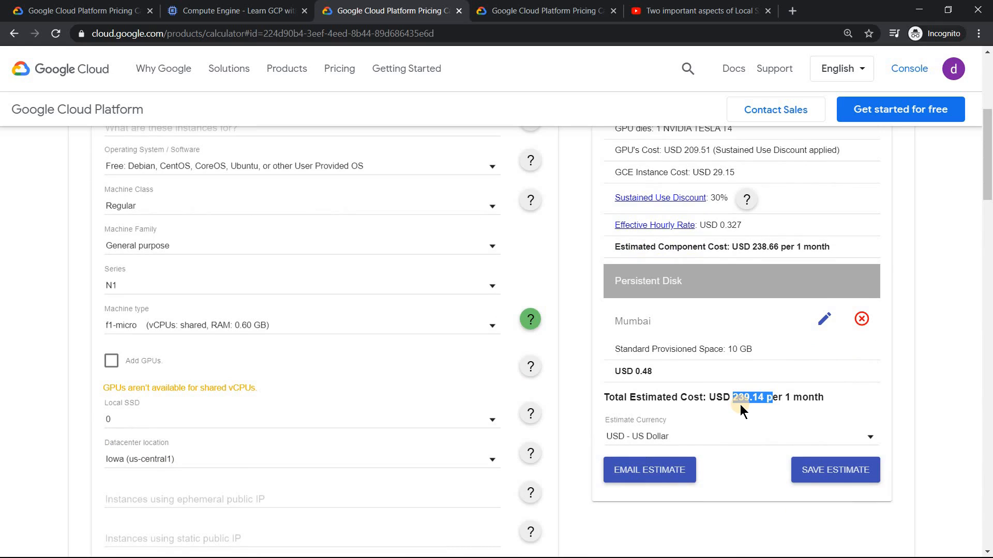
{"action": "left_click", "coordinate": [238, 10]}
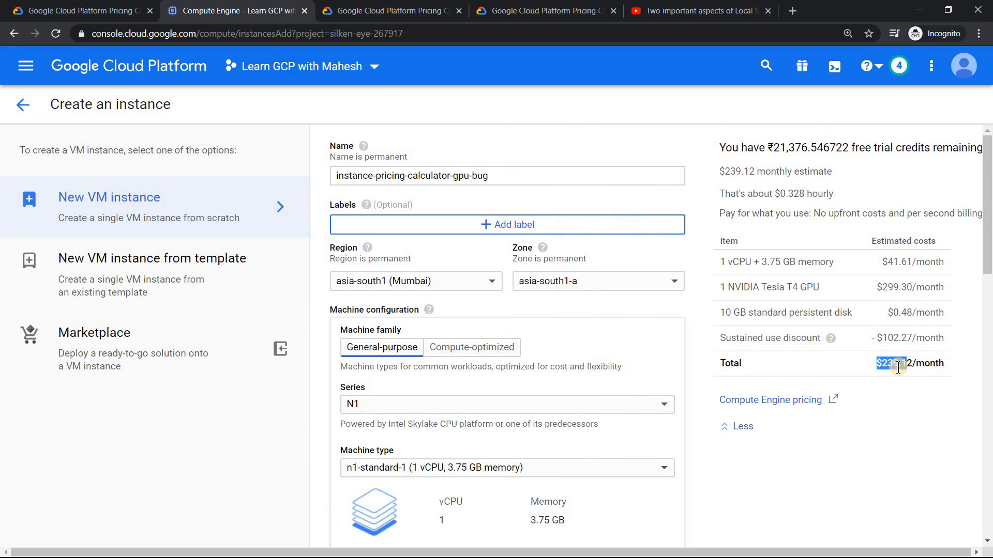
{"action": "left_click", "coordinate": [412, 6]}
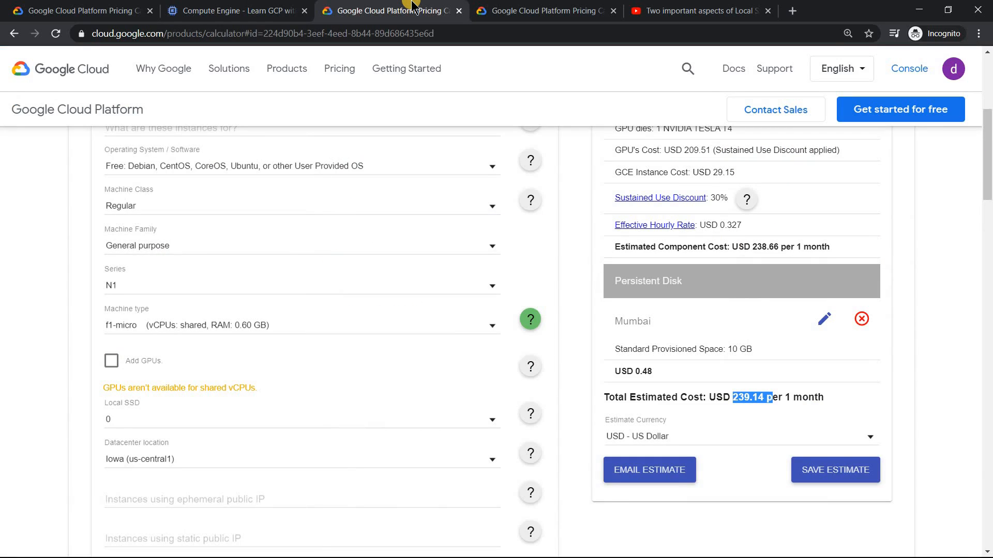
{"action": "left_click", "coordinate": [207, 9]}
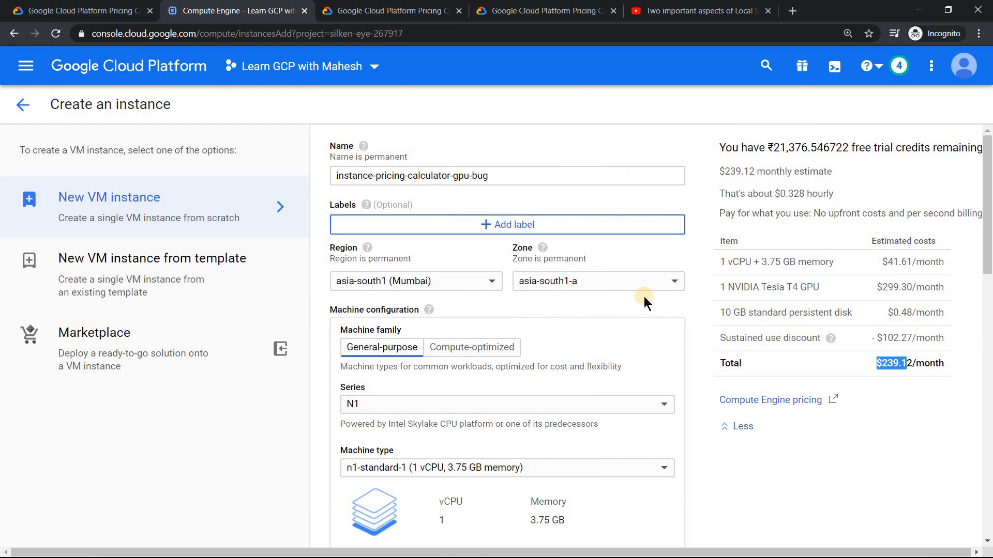
{"action": "left_click", "coordinate": [409, 11]}
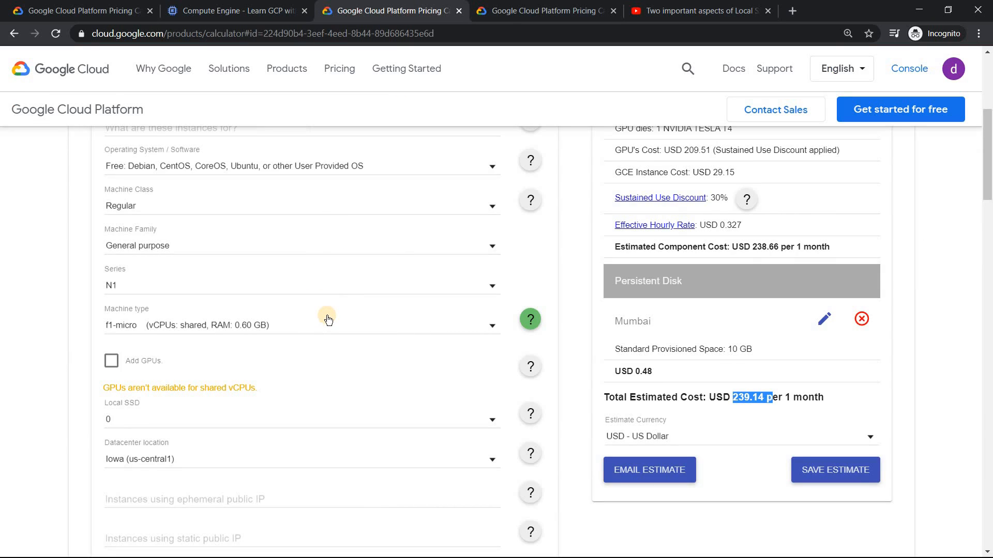
Switch to the empty pricing calculator and find and select the Cloud Composer product
{"action": "left_click", "coordinate": [517, 10]}
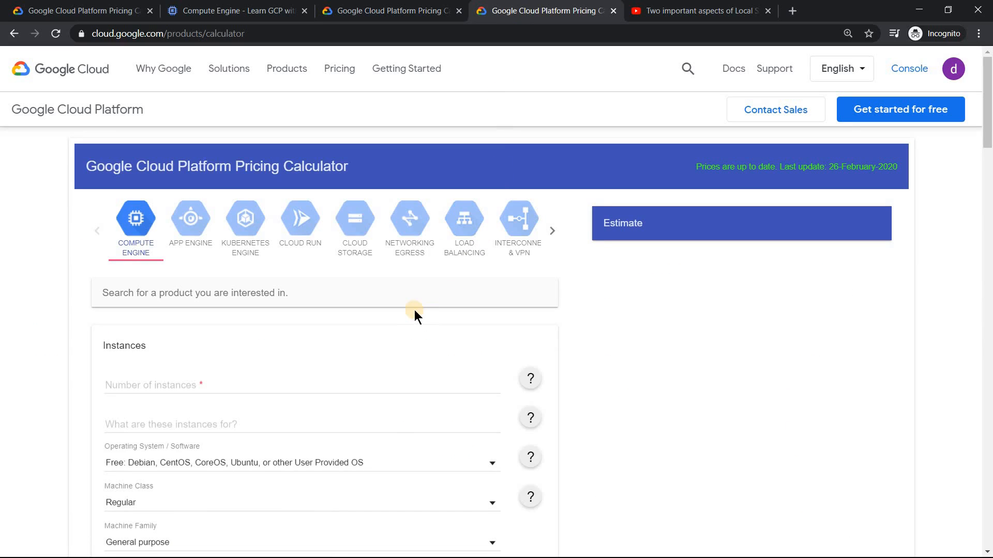
{"action": "left_click", "coordinate": [423, 285]}
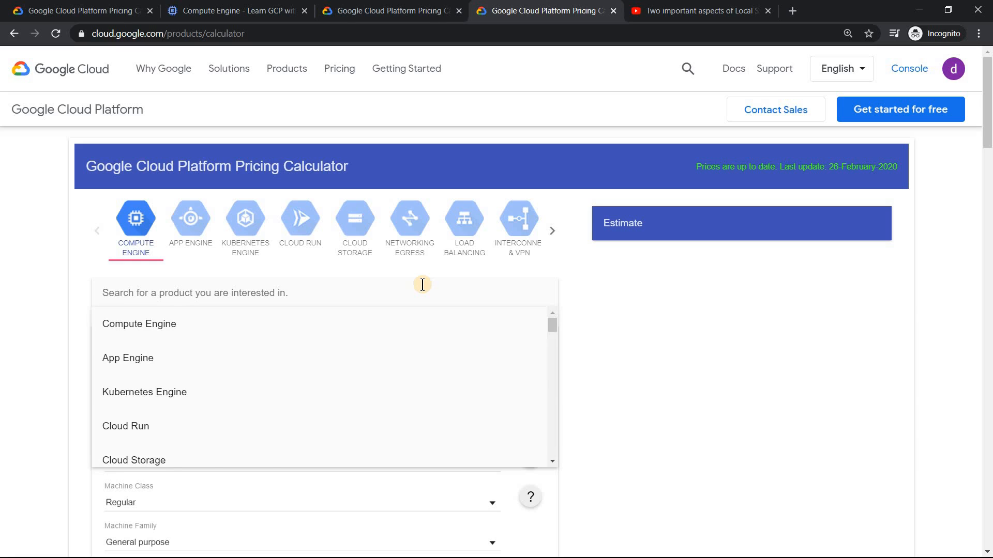
{"action": "type", "text": "compo"}
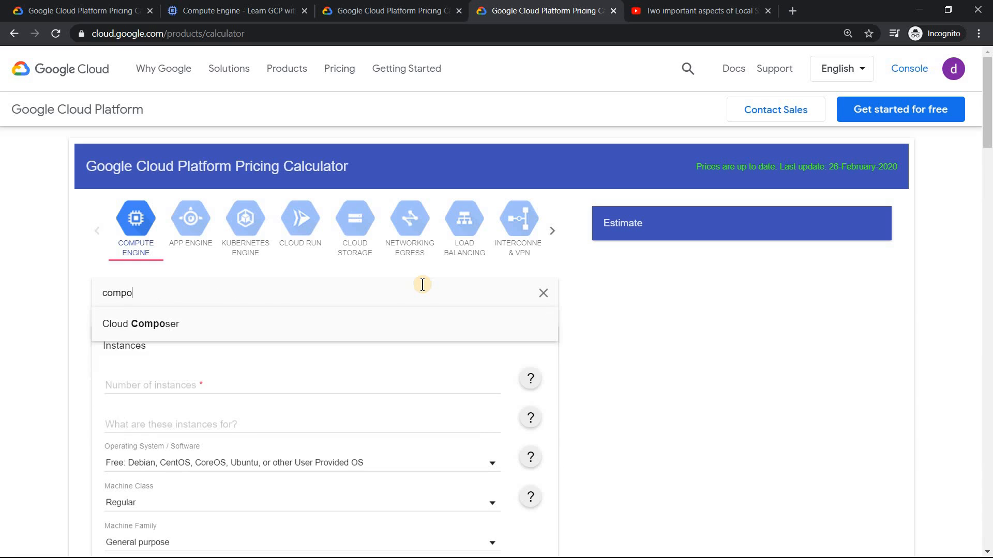
{"action": "left_click", "coordinate": [397, 326]}
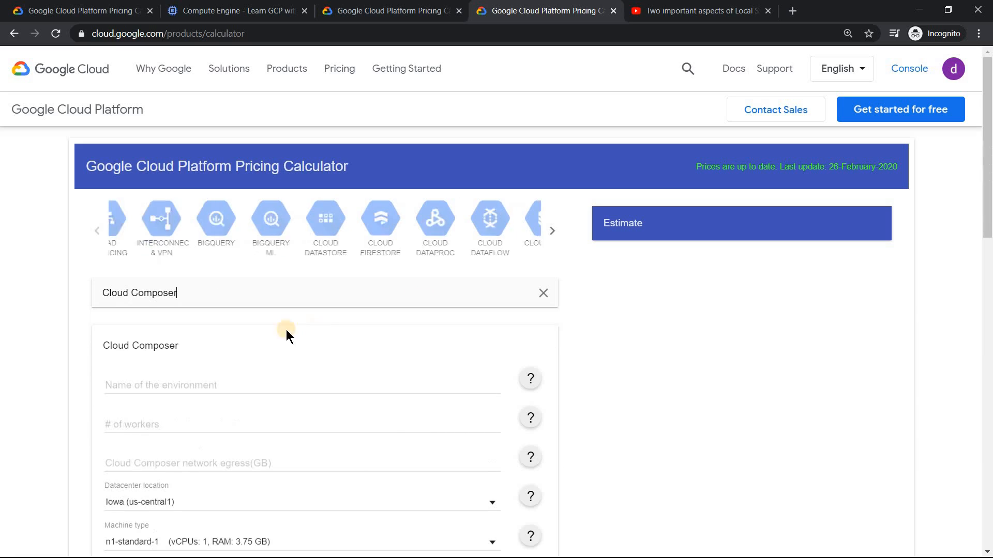
Name the Cloud Composer environment Dev, with 3 workers and 6.5 GB of network egress
{"action": "left_click", "coordinate": [202, 387]}
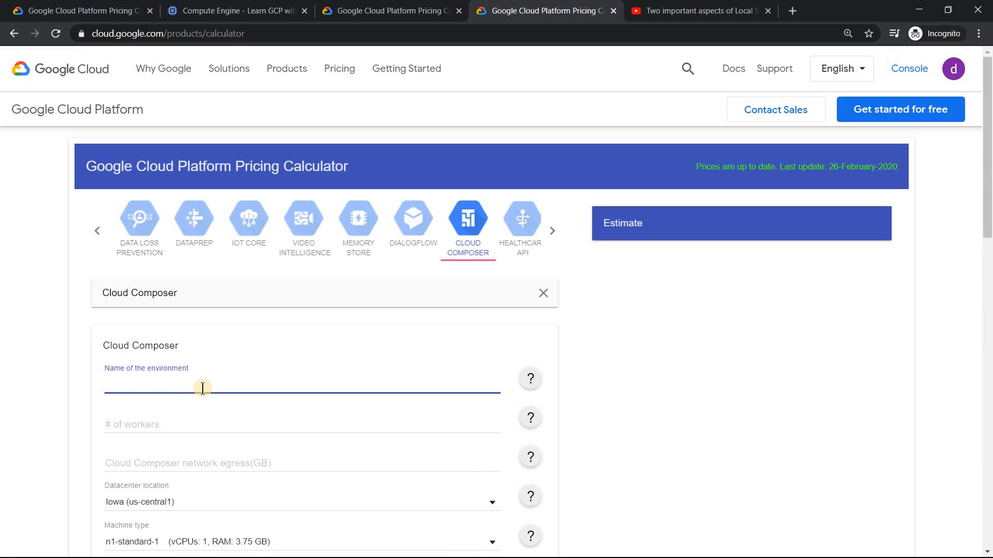
{"action": "type", "text": "Dev"}
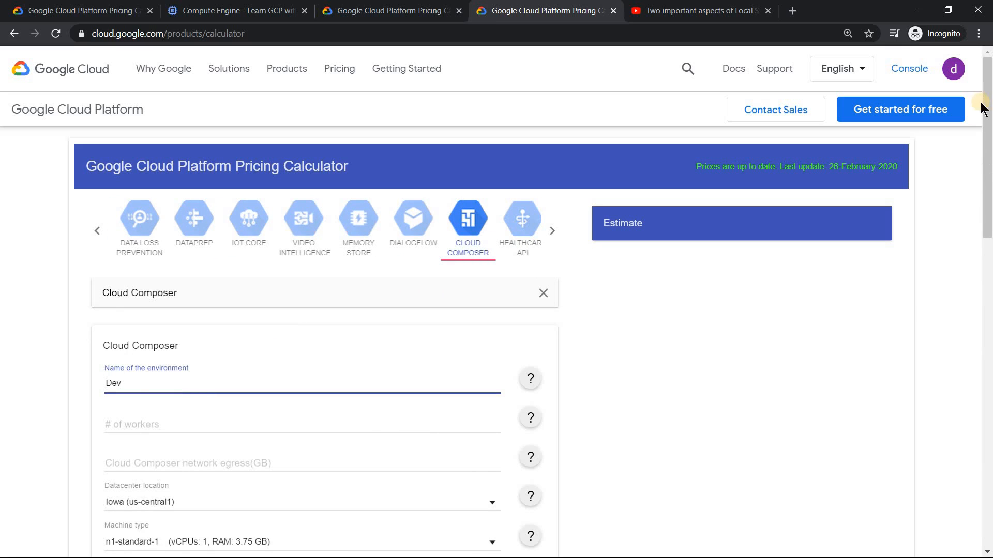
{"action": "scroll", "coordinate": [985, 122], "scroll_direction": "down", "scroll_amount": 3}
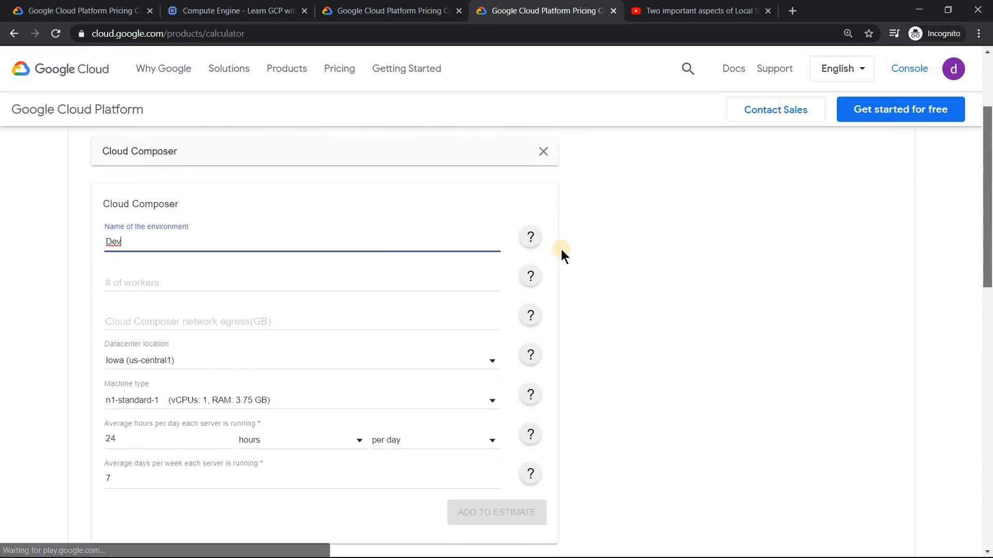
{"action": "left_click", "coordinate": [280, 283]}
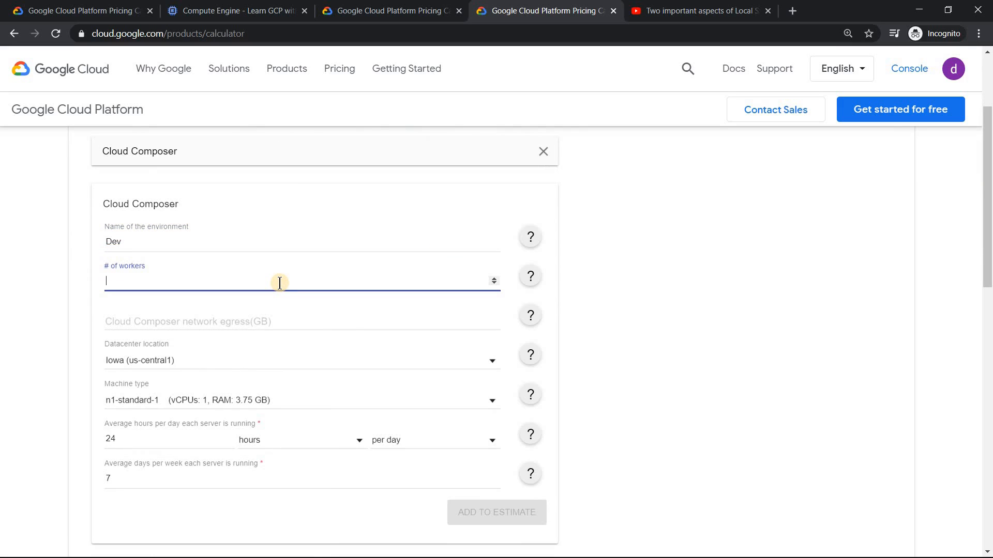
{"action": "type", "text": "1"}
{"action": "left_click", "coordinate": [347, 318]}
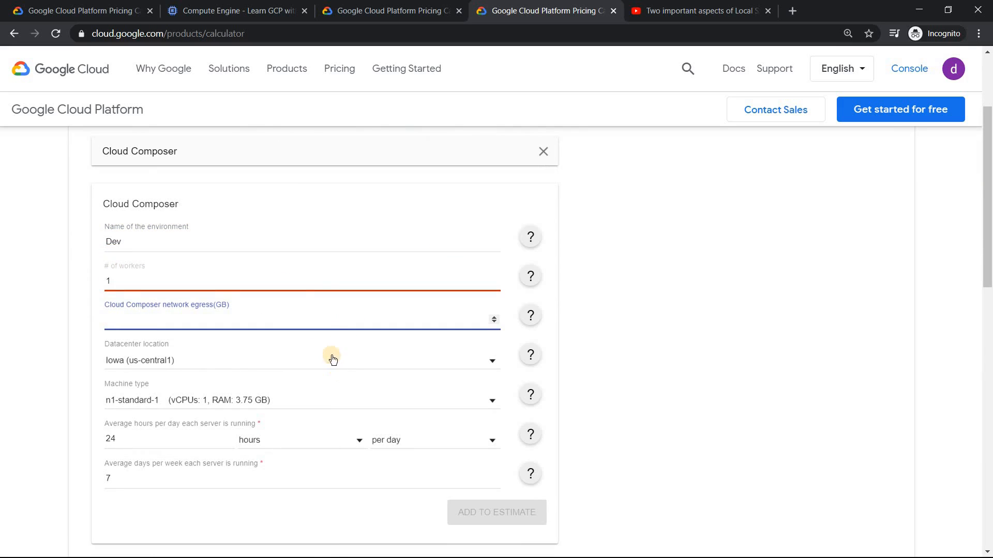
{"action": "left_click", "coordinate": [231, 283]}
{"action": "key", "text": "BackSpace"}
{"action": "type", "text": "3"}
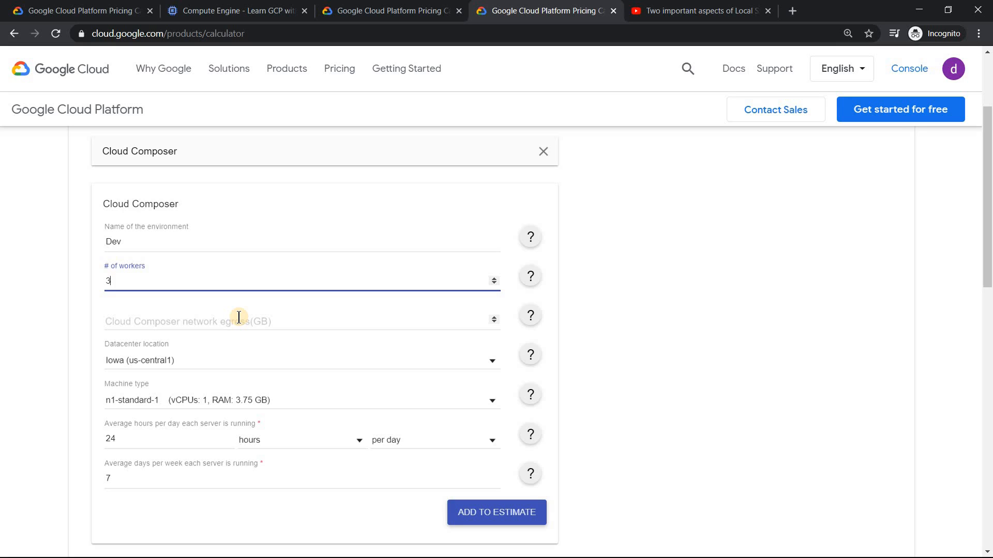
{"action": "left_click", "coordinate": [239, 316]}
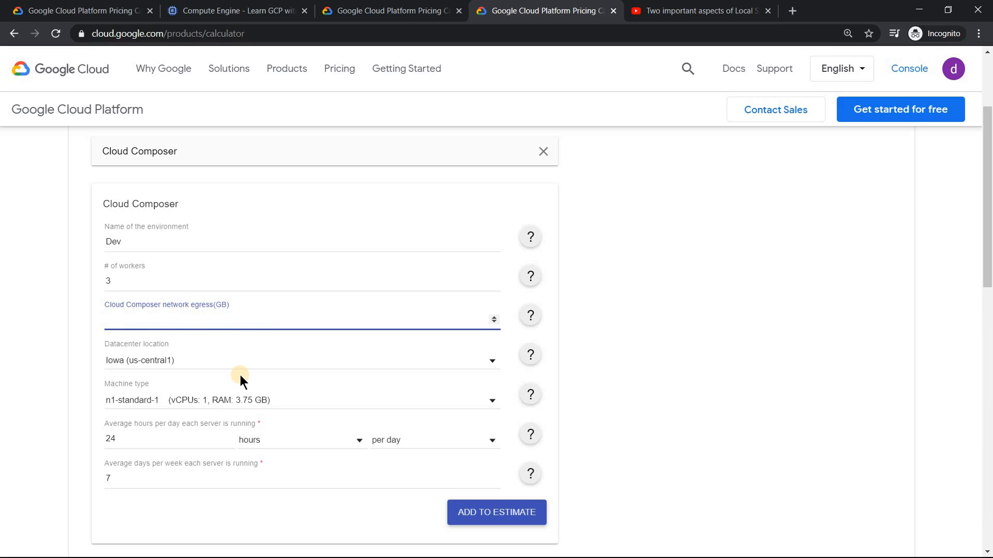
{"action": "type", "text": "6.5"}
Set the Composer datacenter location to Mumbai (asia-south1), add the environment to the estimate, and view the resulting items
{"action": "left_click", "coordinate": [167, 361]}
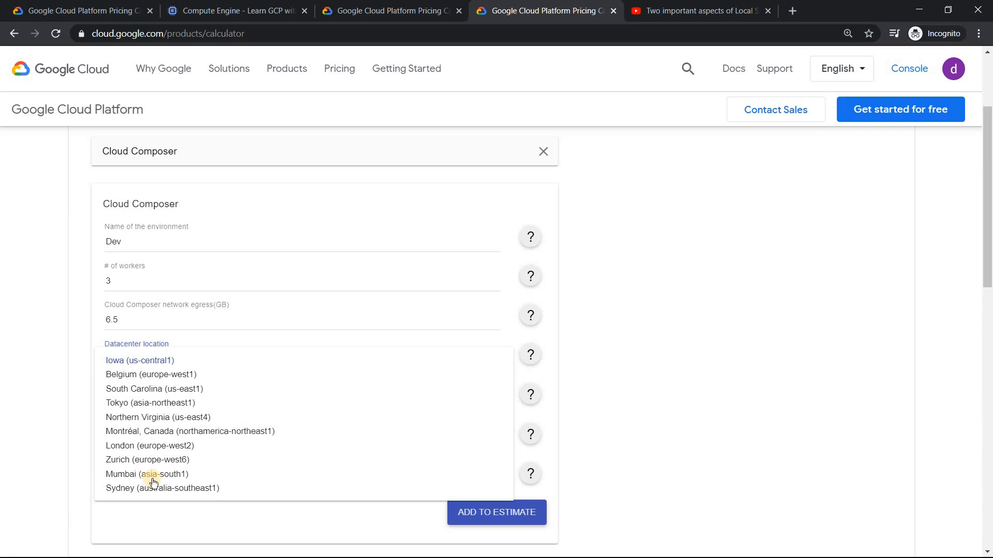
{"action": "left_click", "coordinate": [153, 481]}
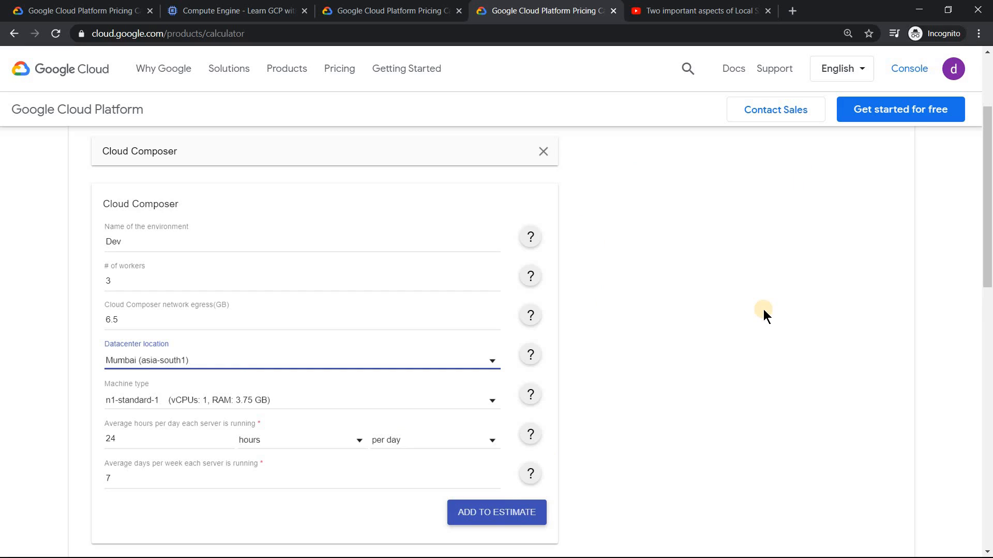
{"action": "left_click", "coordinate": [523, 520]}
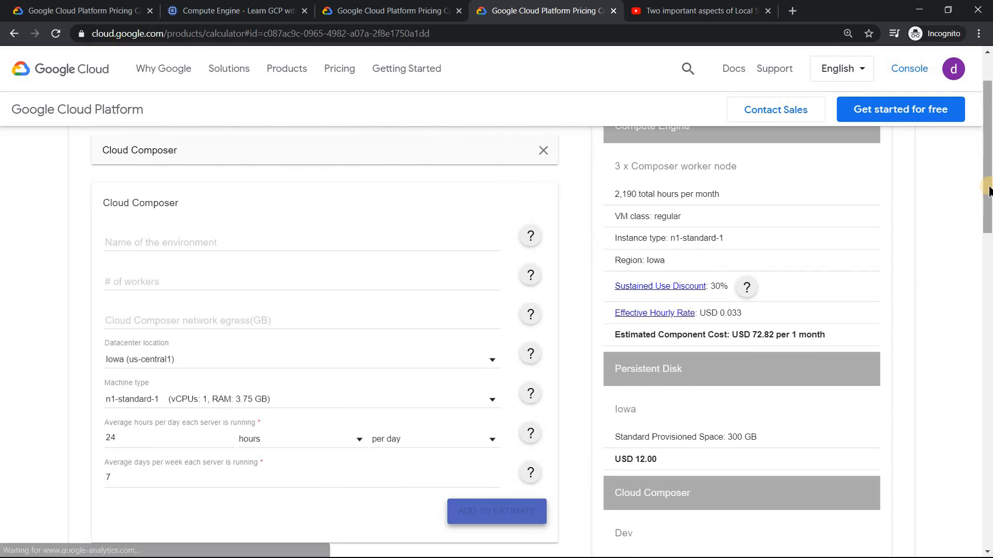
{"action": "mouse_move", "coordinate": [988, 187]}
{"action": "left_mouse_down"}
{"action": "mouse_move", "coordinate": [988, 160]}
{"action": "mouse_move", "coordinate": [987, 192]}
{"action": "left_mouse_up"}
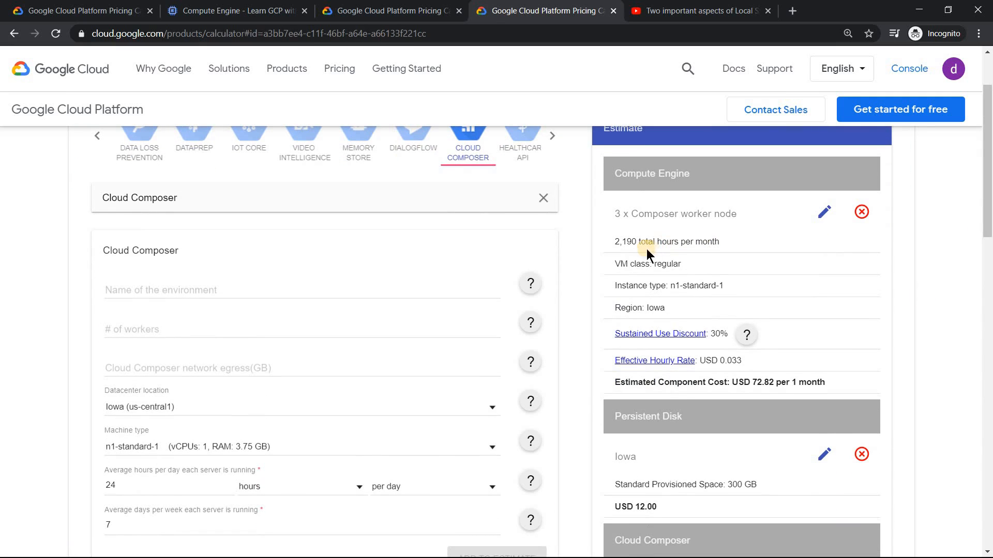
Edit the Composer worker node item, set its datacenter location to Mumbai (asia-south1), and add it back to the estimate
{"action": "left_click", "coordinate": [675, 307]}
{"action": "left_click", "coordinate": [824, 216]}
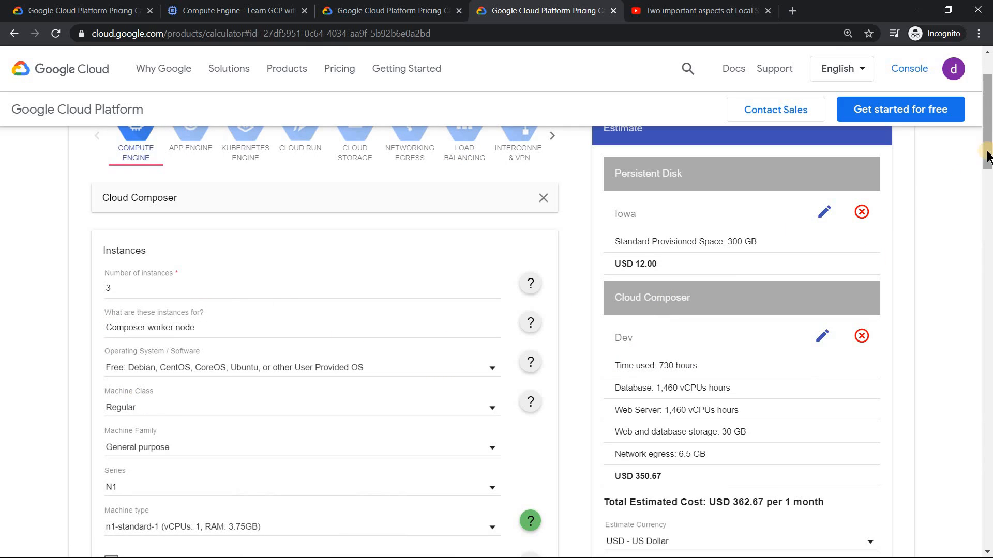
{"action": "left_click_drag", "start_coordinate": [987, 151], "coordinate": [985, 201]}
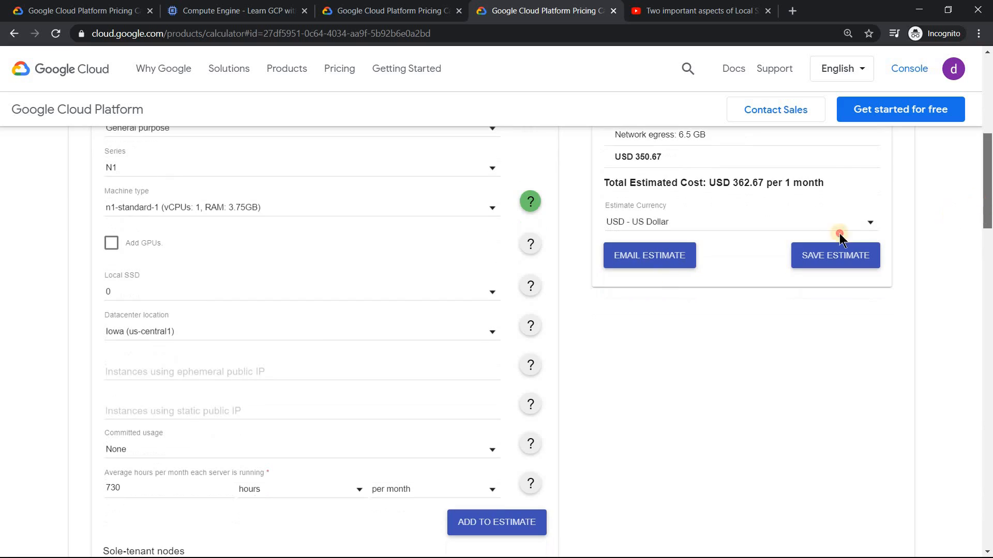
{"action": "left_click", "coordinate": [310, 332]}
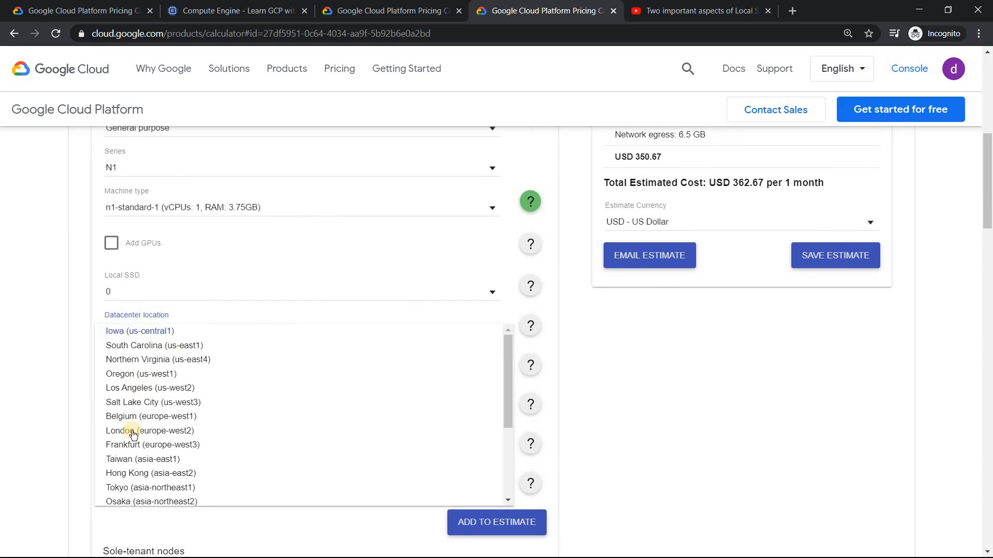
{"action": "left_click_drag", "start_coordinate": [506, 369], "coordinate": [277, 439]}
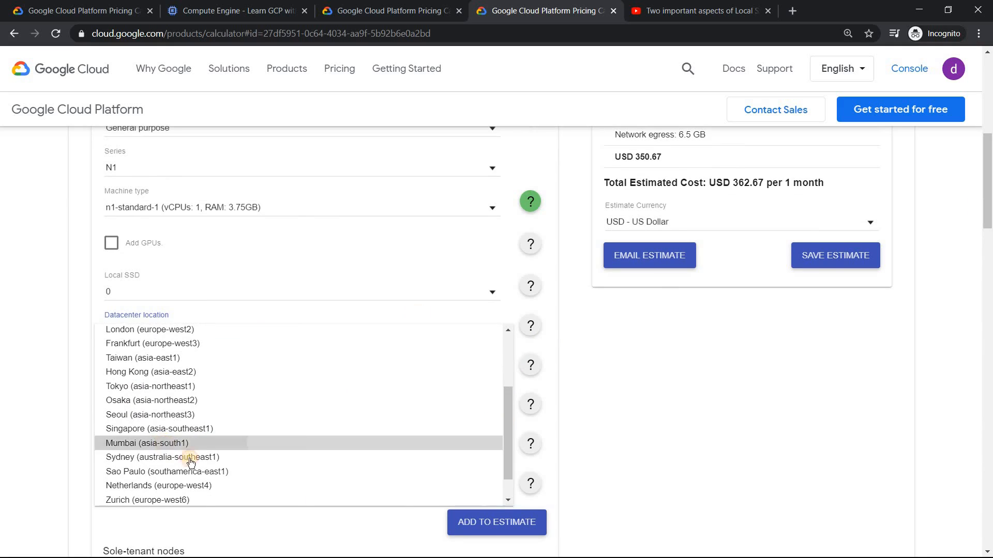
{"action": "left_click", "coordinate": [494, 526]}
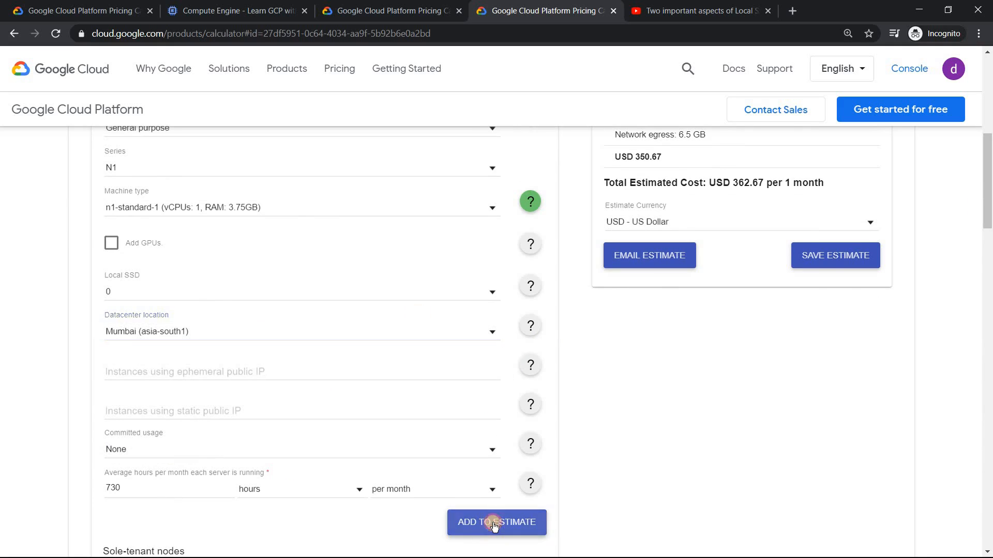
Review the region of each item in the updated estimate and highlight the worker nodes' estimated component cost
{"action": "left_click_drag", "start_coordinate": [984, 157], "coordinate": [984, 149]}
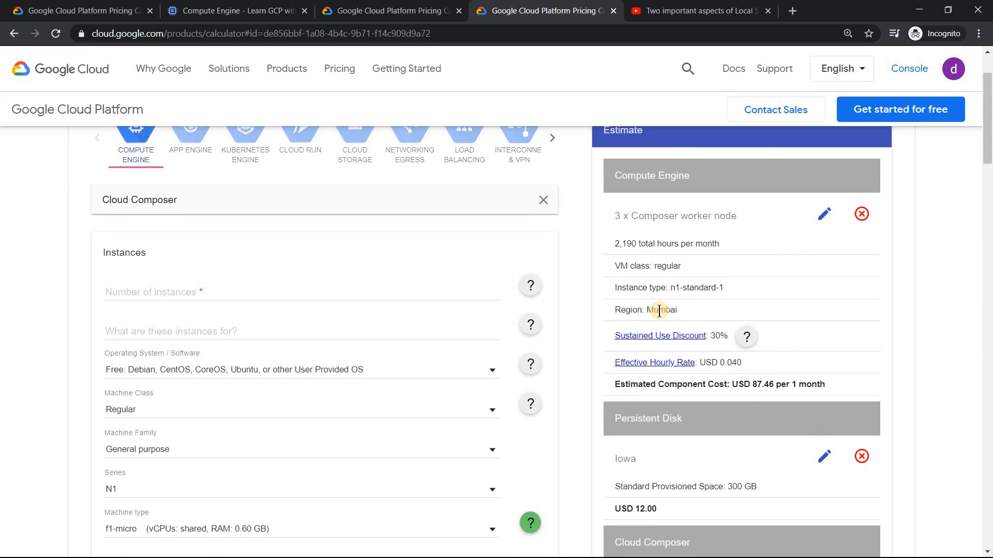
{"action": "left_click_drag", "start_coordinate": [986, 124], "coordinate": [989, 162]}
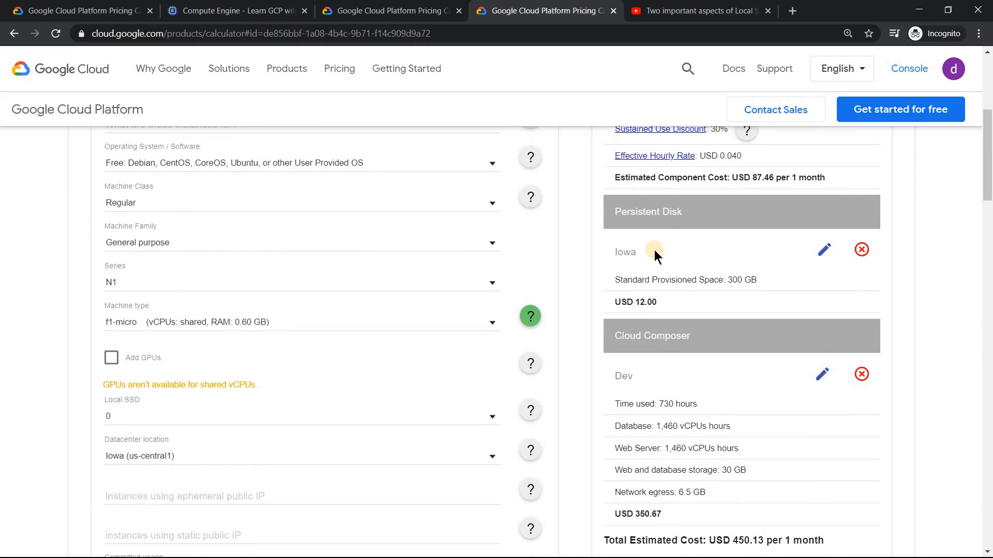
{"action": "left_click_drag", "start_coordinate": [752, 177], "coordinate": [766, 177]}
{"action": "left_click_drag", "start_coordinate": [987, 112], "coordinate": [987, 108]}
{"action": "scroll", "coordinate": [771, 376], "scroll_direction": "up", "scroll_amount": 4}
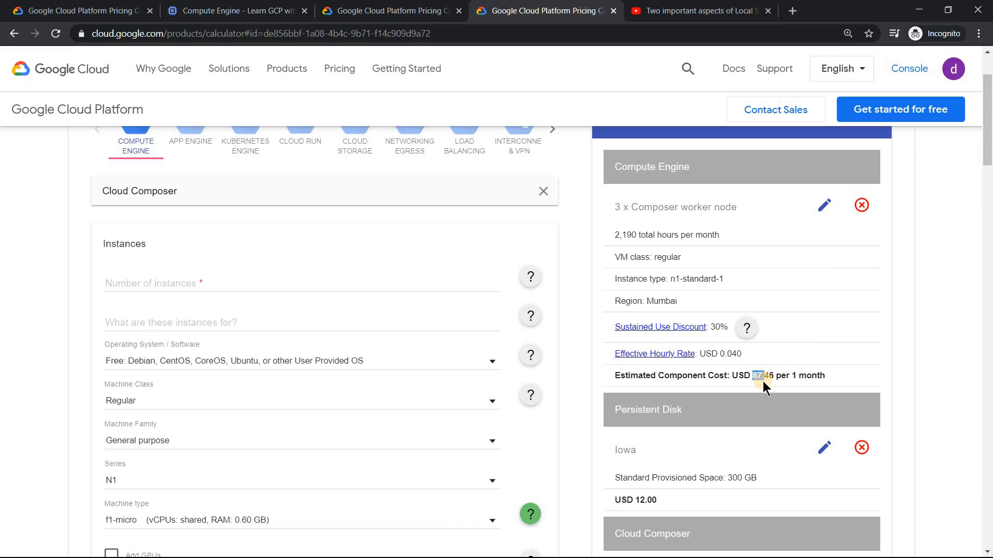
Edit the 300 GB persistent disk item, set its location to Mumbai (asia-south1), and add it back to the estimate
{"action": "left_click_drag", "start_coordinate": [988, 123], "coordinate": [988, 154]}
{"action": "left_click", "coordinate": [818, 283]}
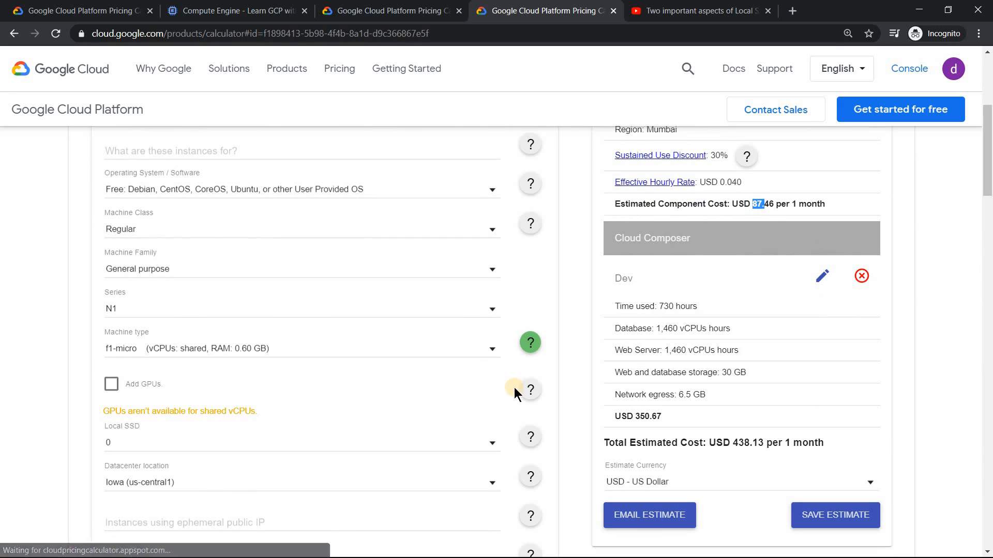
{"action": "left_click_drag", "start_coordinate": [988, 159], "coordinate": [982, 338]}
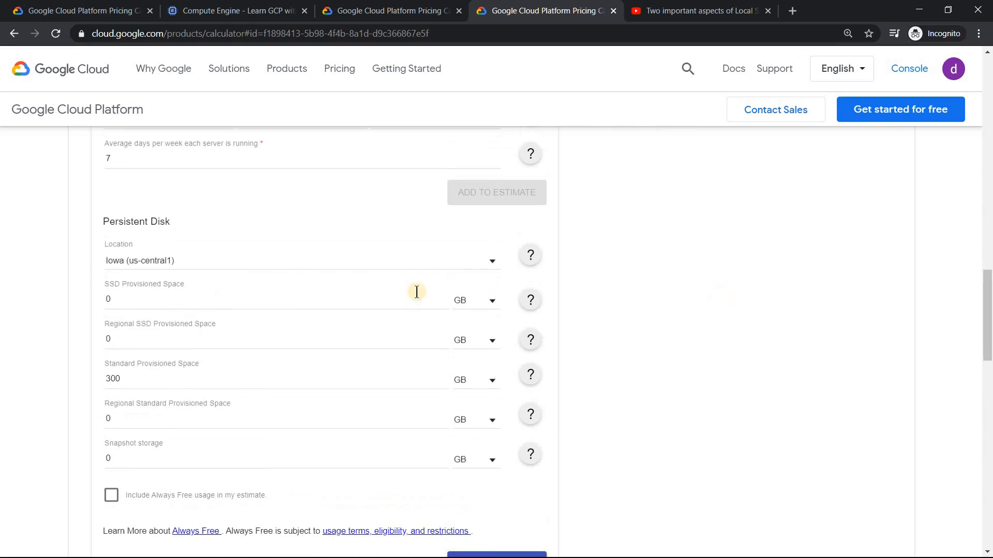
{"action": "left_click", "coordinate": [246, 260]}
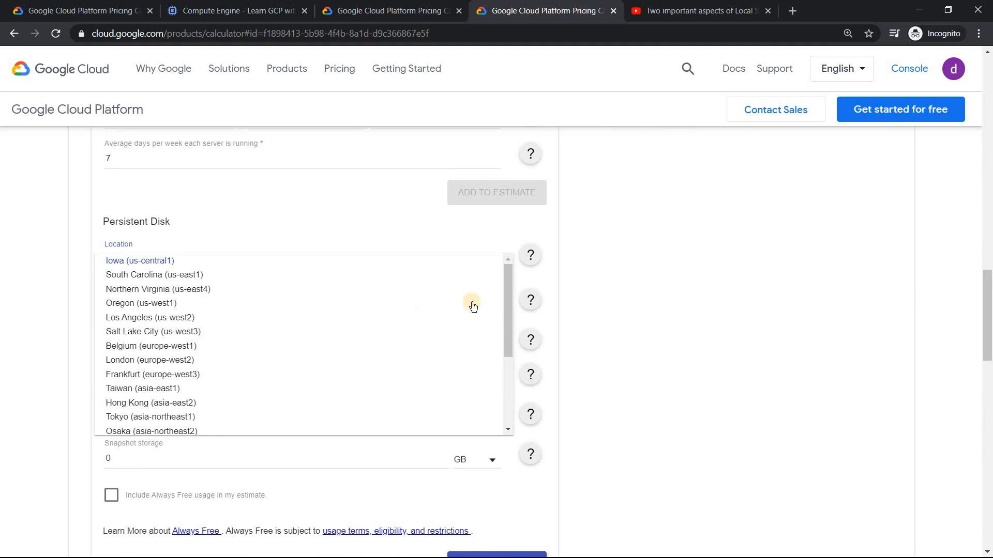
{"action": "left_click_drag", "start_coordinate": [507, 305], "coordinate": [496, 385]}
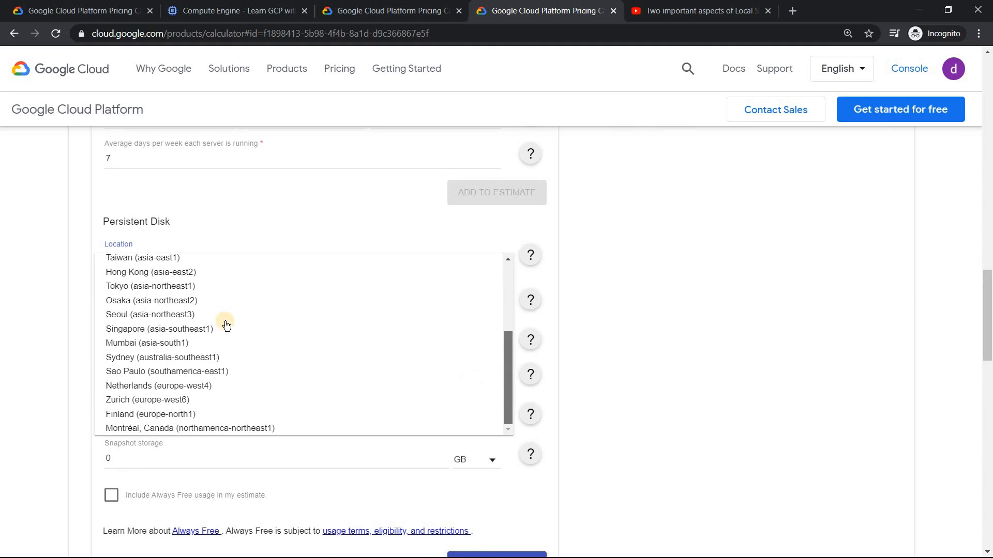
{"action": "left_click", "coordinate": [178, 343]}
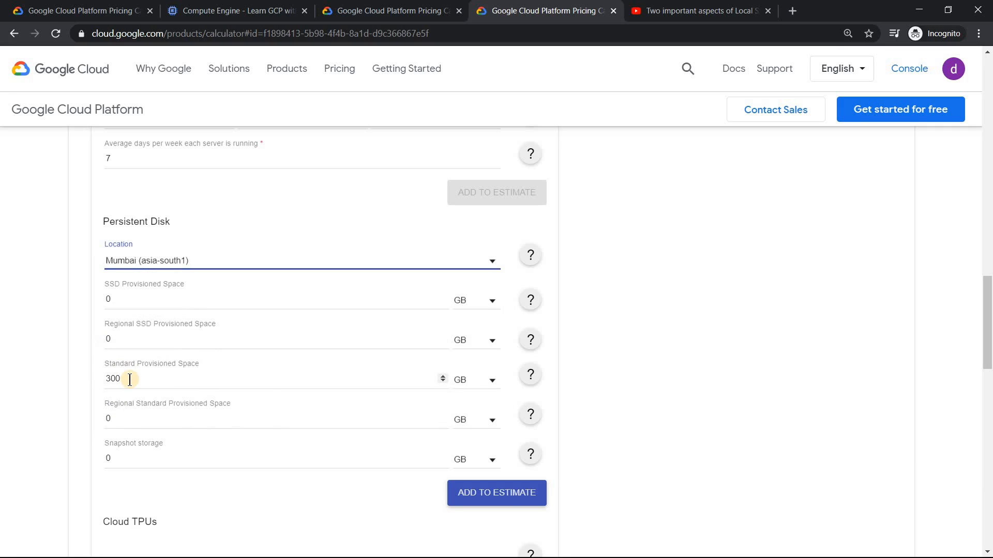
{"action": "left_click", "coordinate": [497, 494]}
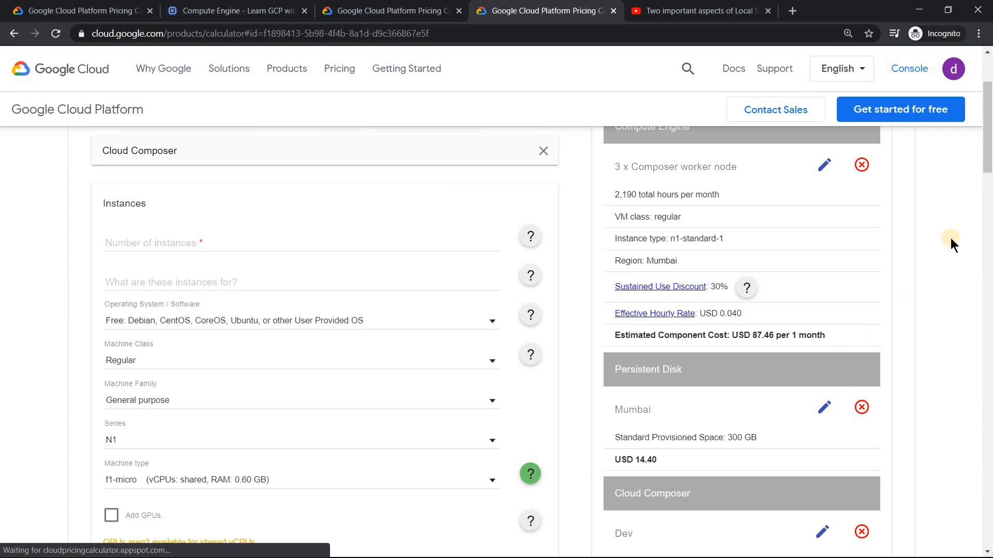
Check the updated persistent disk cost and highlight the Dev Cloud Composer environment's usage and cost lines
{"action": "left_click_drag", "start_coordinate": [988, 140], "coordinate": [988, 129]}
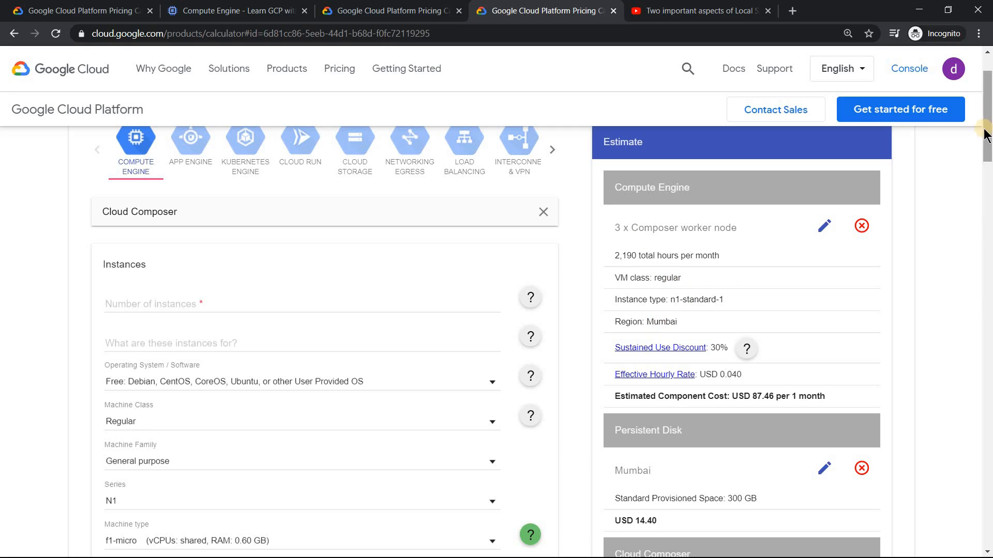
{"action": "scroll", "coordinate": [773, 285], "scroll_direction": "down", "scroll_amount": 3}
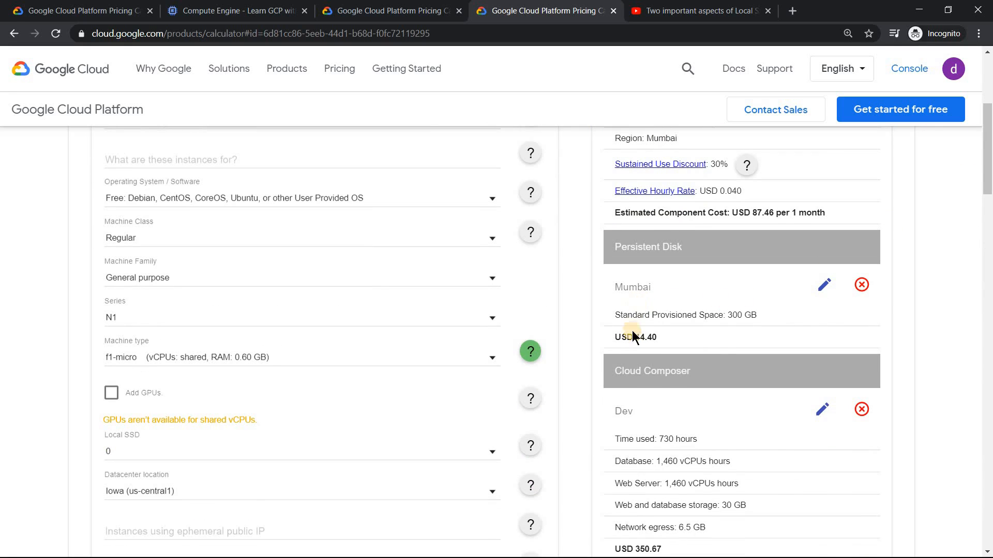
{"action": "left_click_drag", "start_coordinate": [987, 178], "coordinate": [988, 201]}
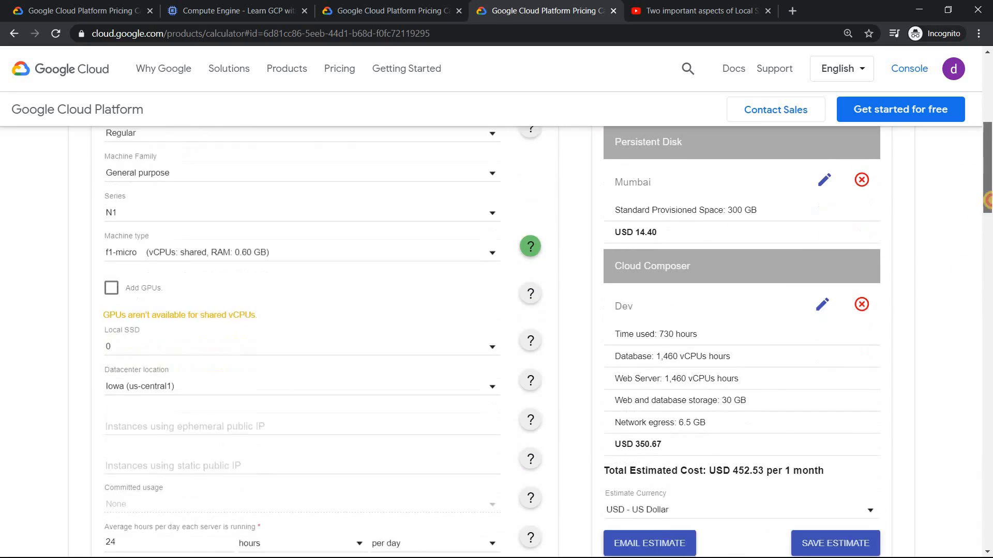
{"action": "scroll", "coordinate": [886, 277], "scroll_direction": "down", "scroll_amount": 1}
{"action": "left_click_drag", "start_coordinate": [613, 280], "coordinate": [718, 378]}
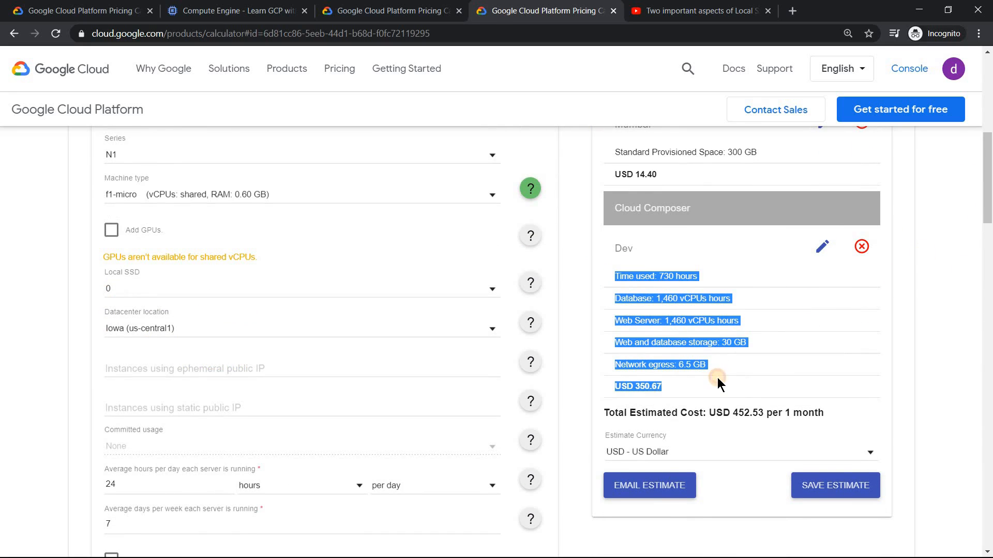
Recheck the Composer worker nodes' estimated component cost and highlight their region in the estimate
{"action": "left_click_drag", "start_coordinate": [988, 179], "coordinate": [987, 130]}
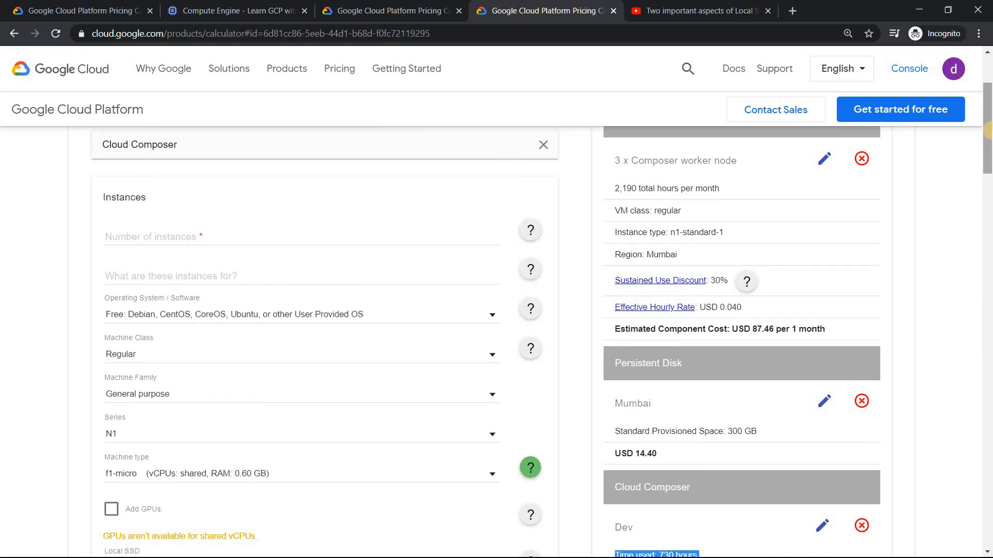
{"action": "left_click_drag", "start_coordinate": [988, 133], "coordinate": [988, 133]}
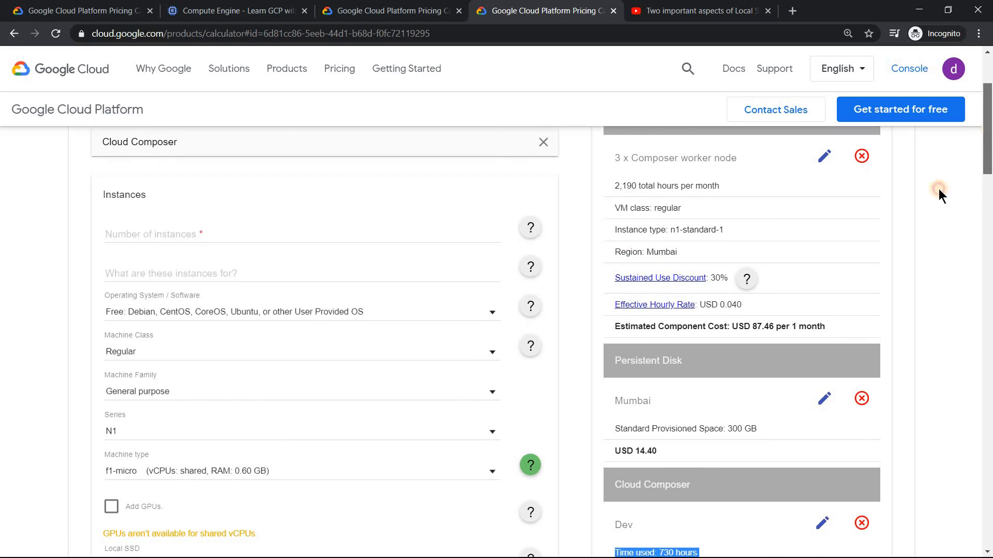
{"action": "left_click", "coordinate": [752, 331]}
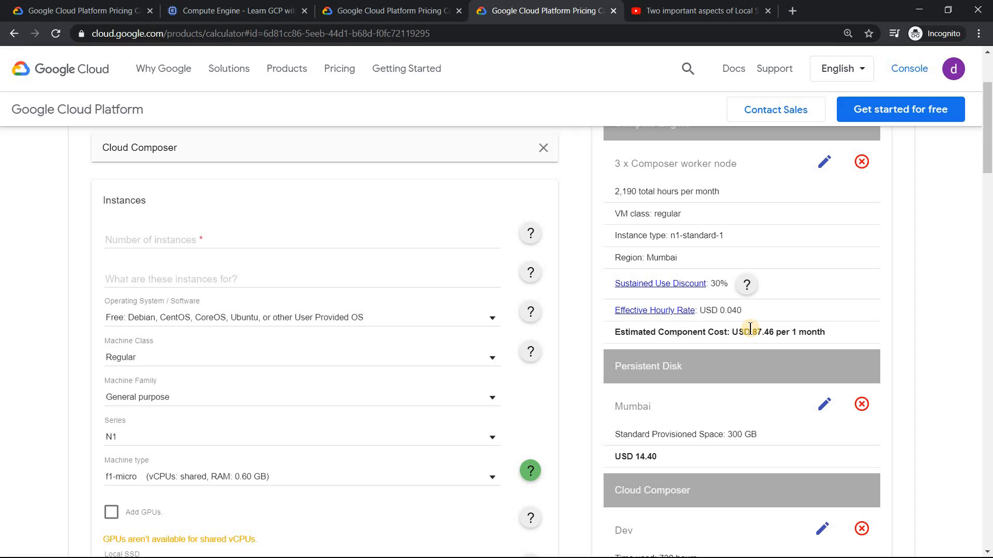
{"action": "left_click_drag", "start_coordinate": [645, 257], "coordinate": [695, 259]}
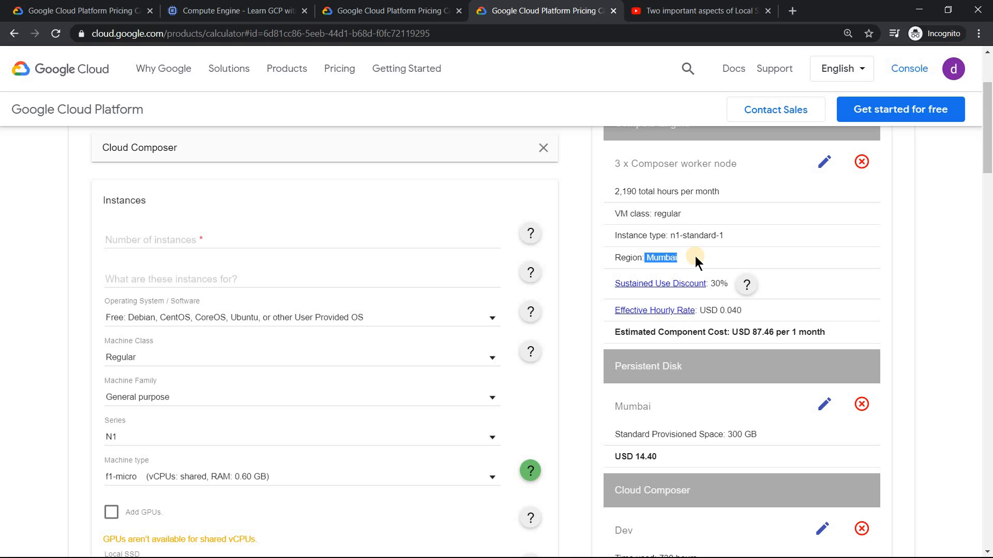
Revisit the local SSD instance estimate and the NVIDIA Tesla T4 GPU estimate, and return to the Cloud Composer estimate
{"action": "left_click", "coordinate": [75, 10]}
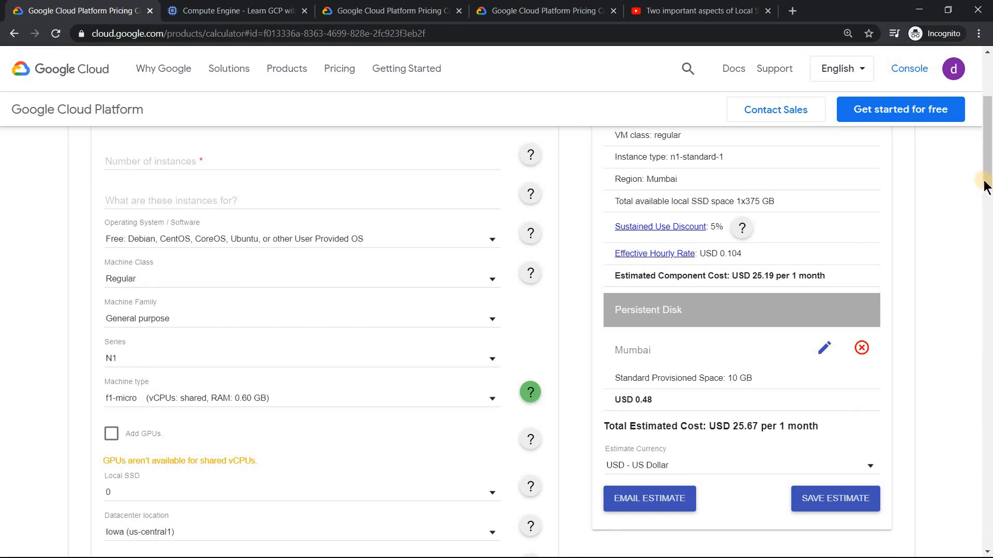
{"action": "left_click_drag", "start_coordinate": [985, 159], "coordinate": [989, 130]}
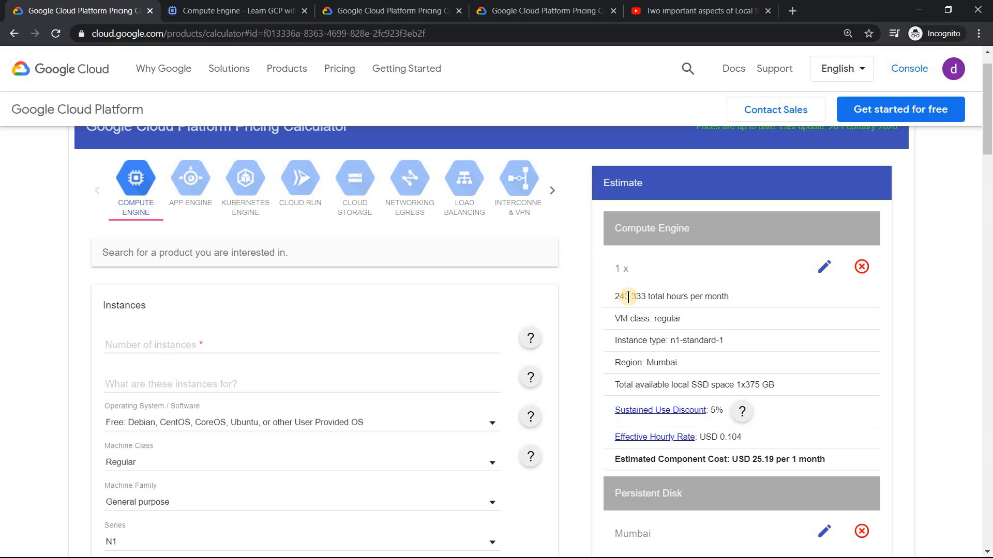
{"action": "left_click", "coordinate": [388, 10]}
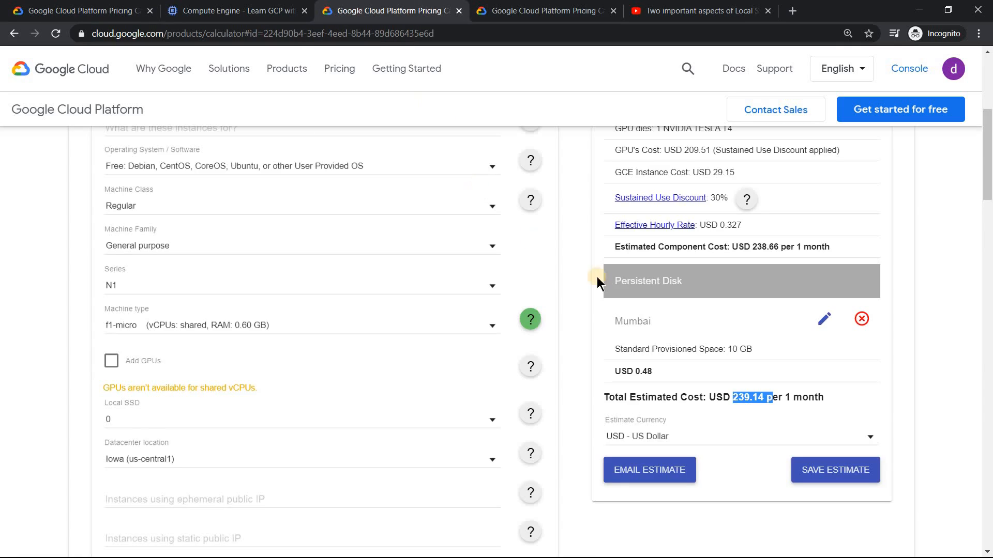
{"action": "left_click_drag", "start_coordinate": [988, 155], "coordinate": [988, 120]}
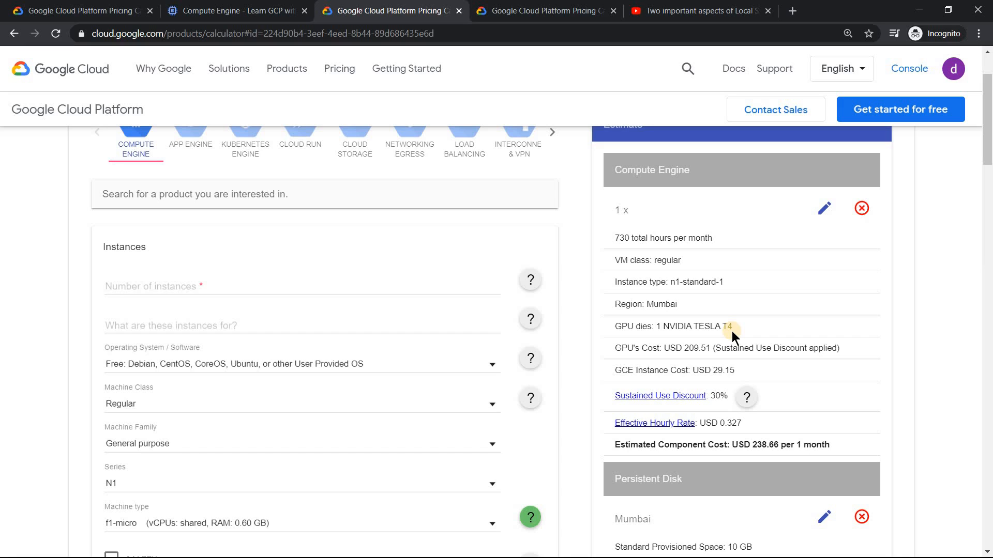
{"action": "left_click", "coordinate": [551, 10]}
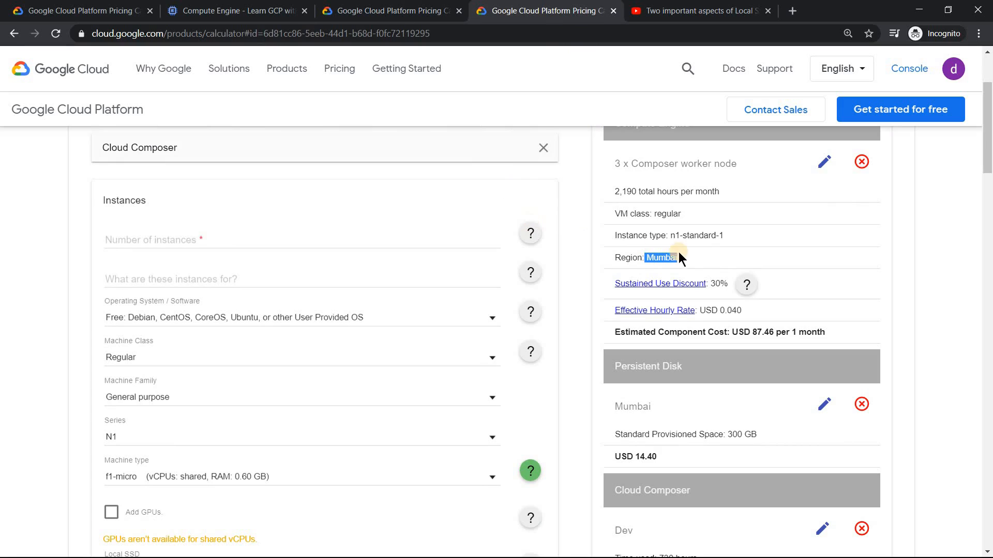